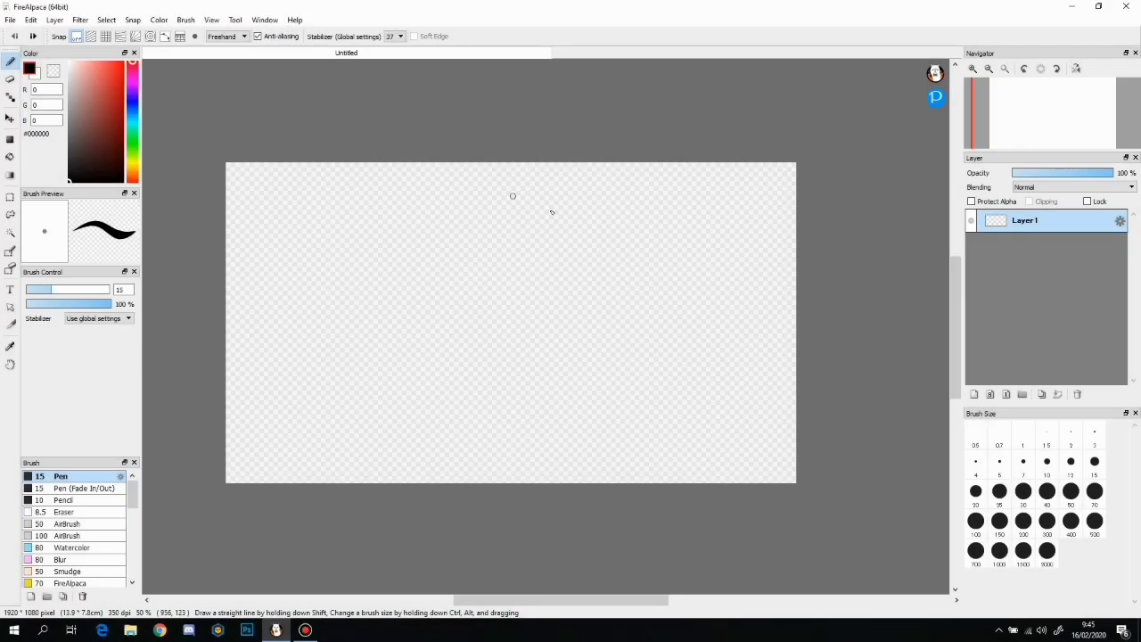
# Draw the ball's first outline at the canvas's right edge, undoing two test strokes.
pyautogui.moveTo(535, 193); pyautogui.dragTo(532, 268)
pyautogui.hotkey('ctrl', 'z')
pyautogui.moveTo(549, 203)
pyautogui.mouseDown()
pyautogui.moveTo(611, 255)
pyautogui.moveTo(525, 200)
pyautogui.mouseUp()
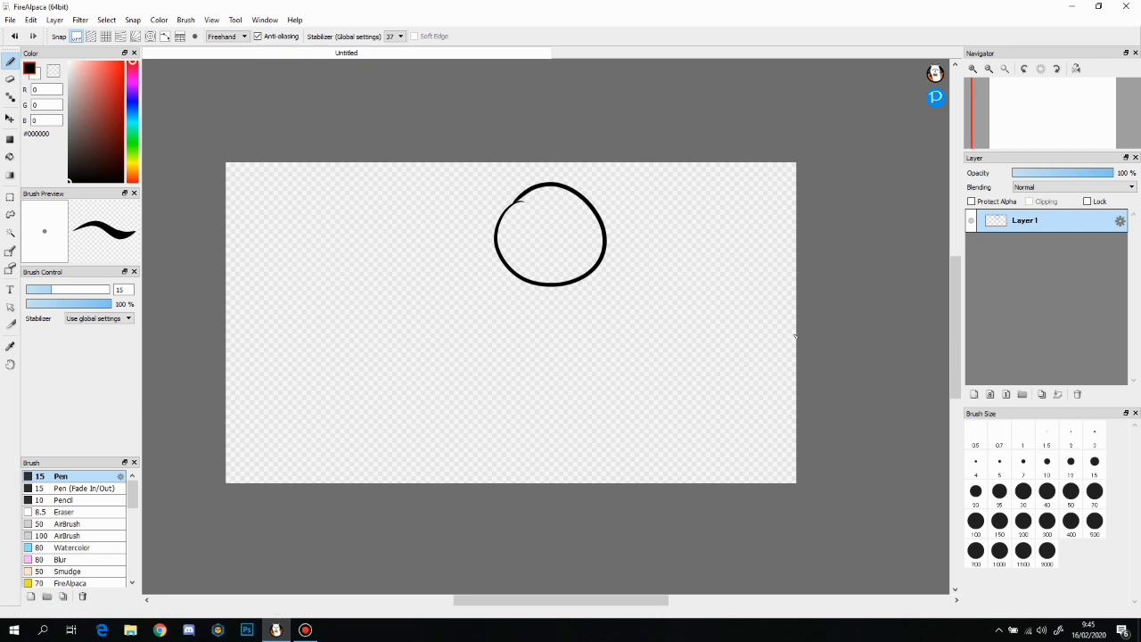
pyautogui.hotkey('ctrl', 'z')
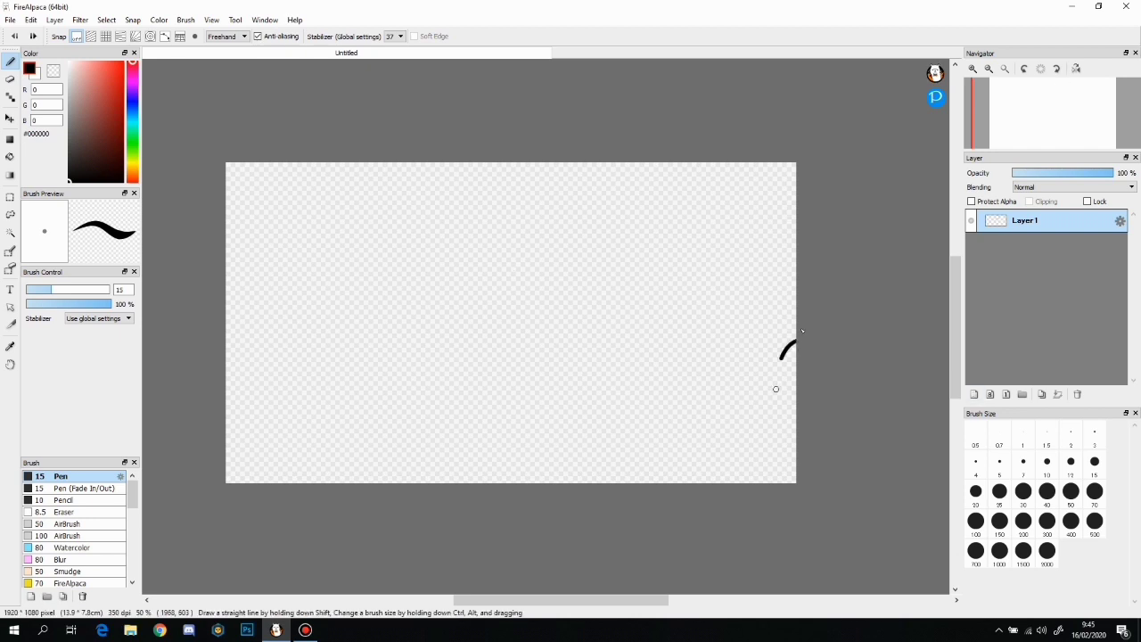
pyautogui.moveTo(793, 329); pyautogui.dragTo(945, 348)
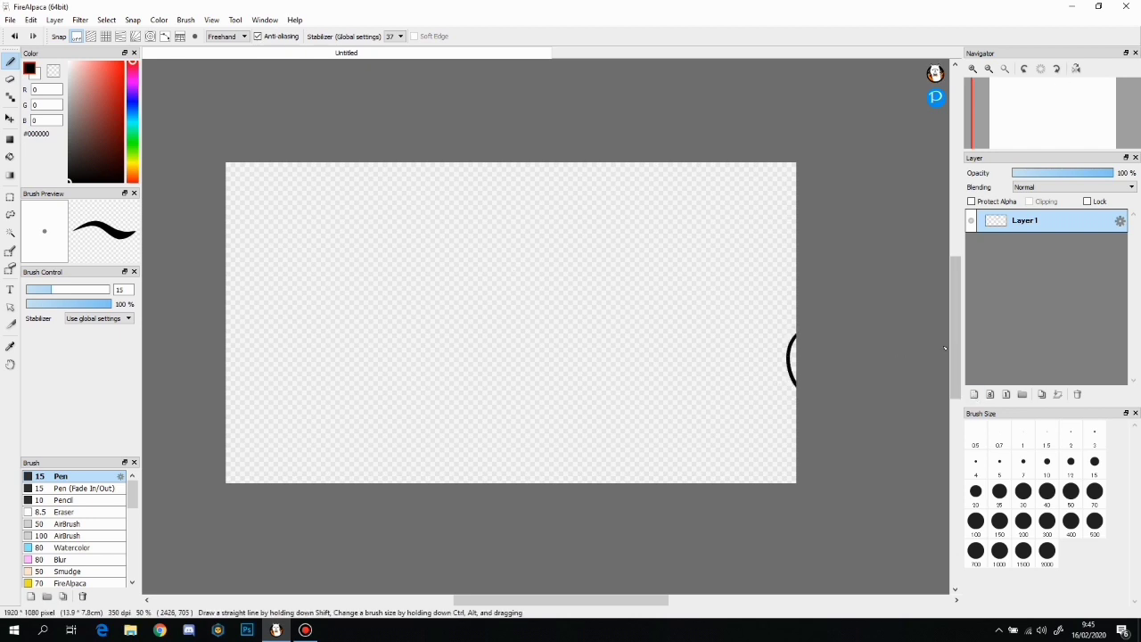
# Add Layer2 and draw the next ball outline beside the first, undoing extra strokes.
pyautogui.hotkey('ctrl', 'shift', 'n')
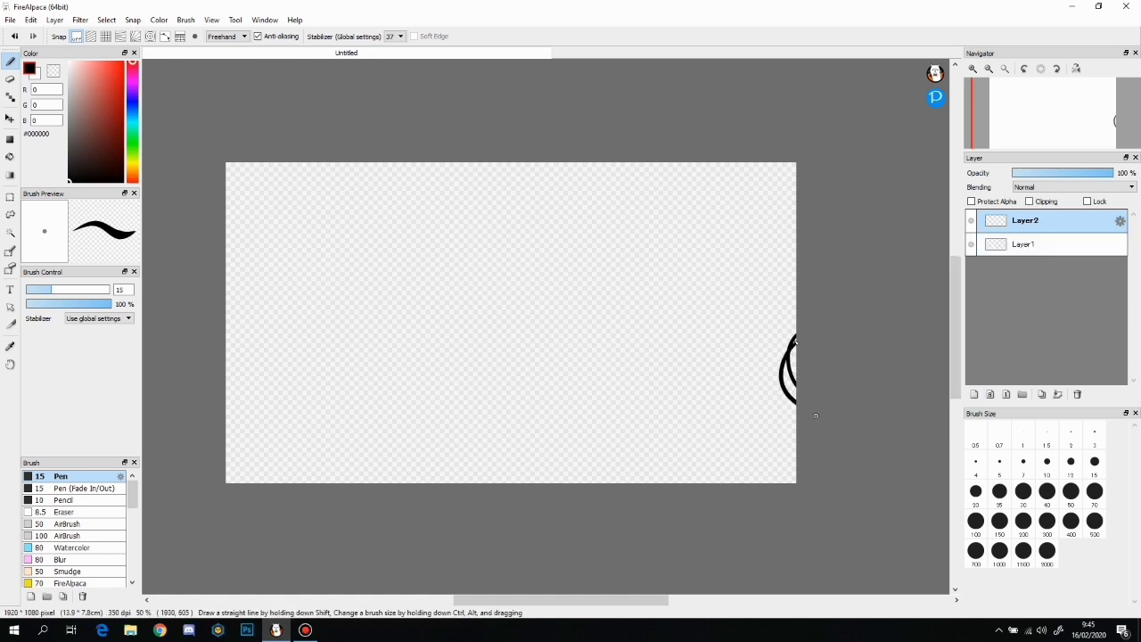
pyautogui.moveTo(795, 339); pyautogui.dragTo(737, 345)
pyautogui.hotkey('ctrl', 'z')
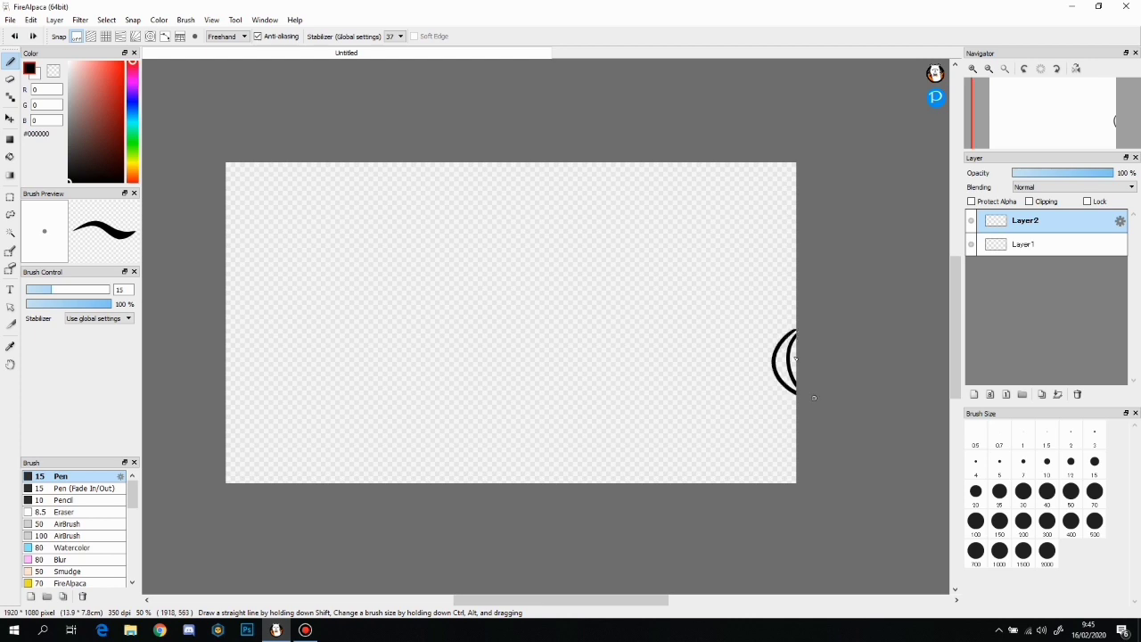
pyautogui.hotkey('ctrl', 'z')
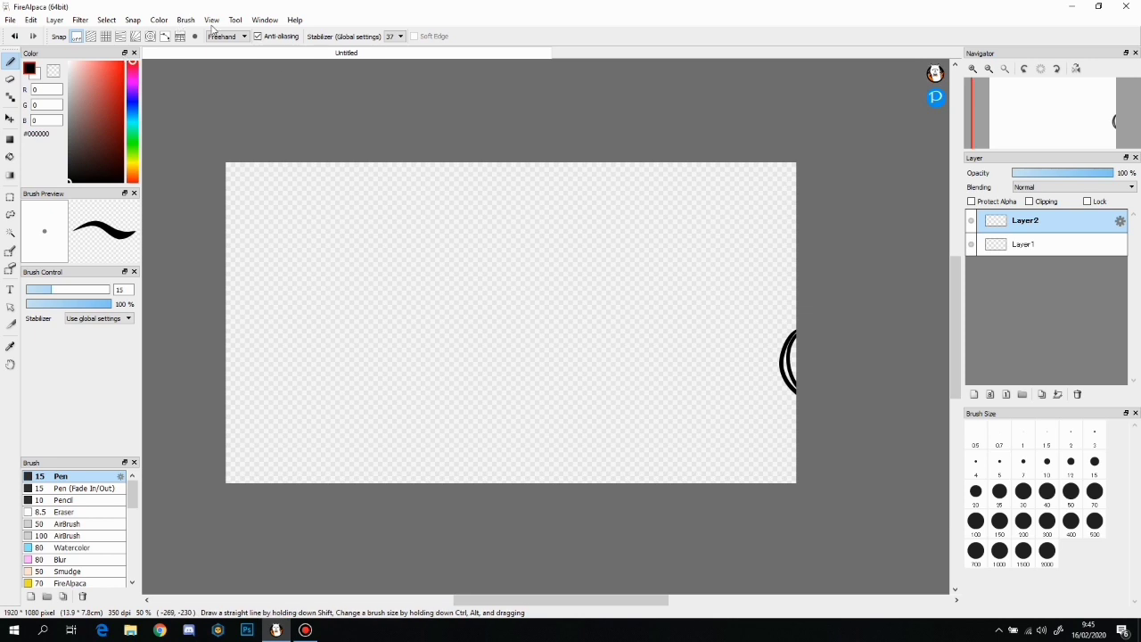
# Turn on Onion Skin Mode from the View menu.
pyautogui.hotkey('alt', 'v')
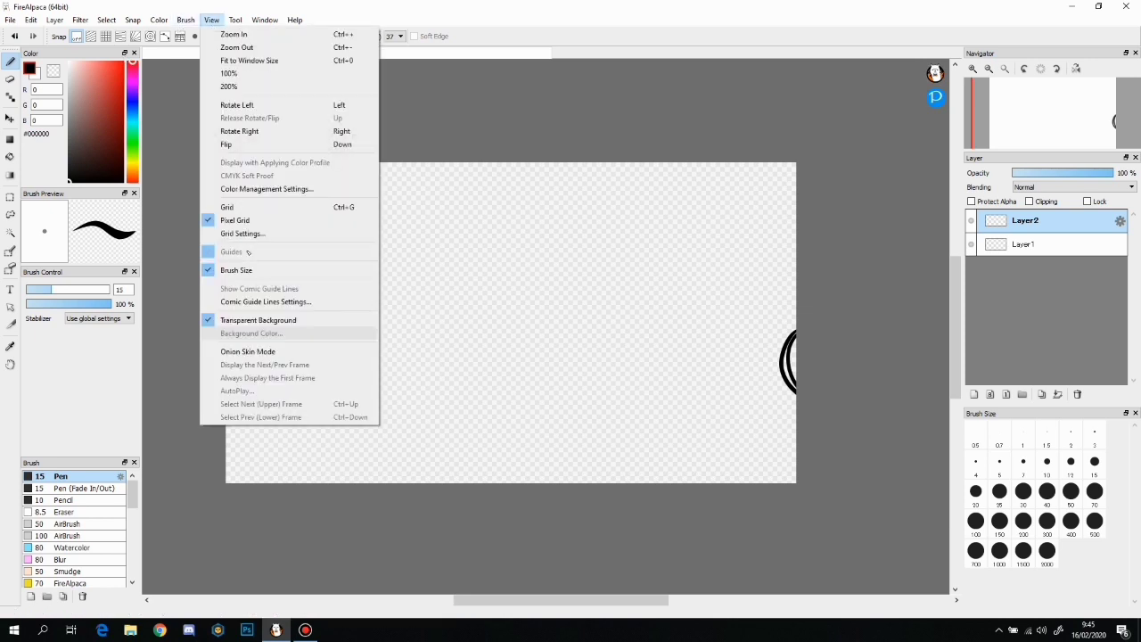
pyautogui.press('Escape')
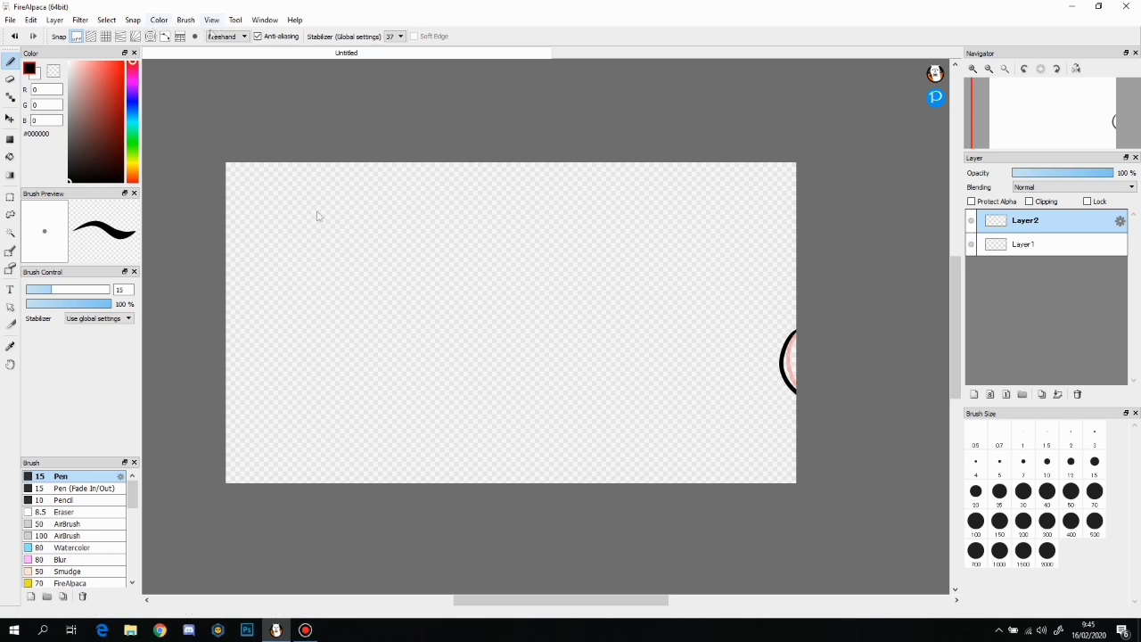
pyautogui.hotkey('alt', 'v')
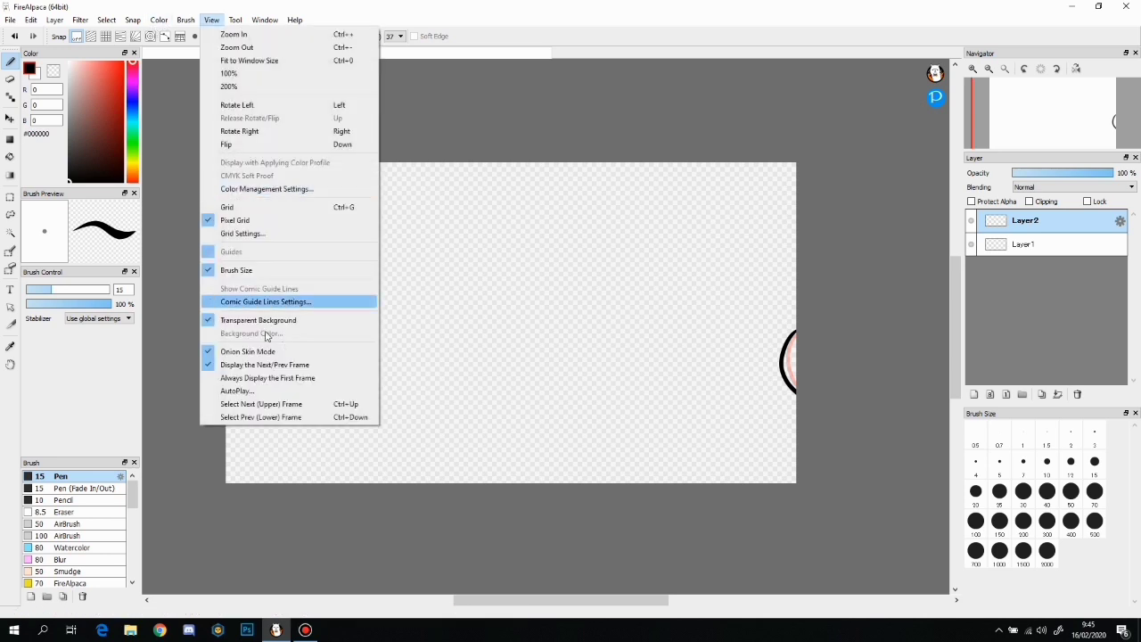
pyautogui.press('Escape')
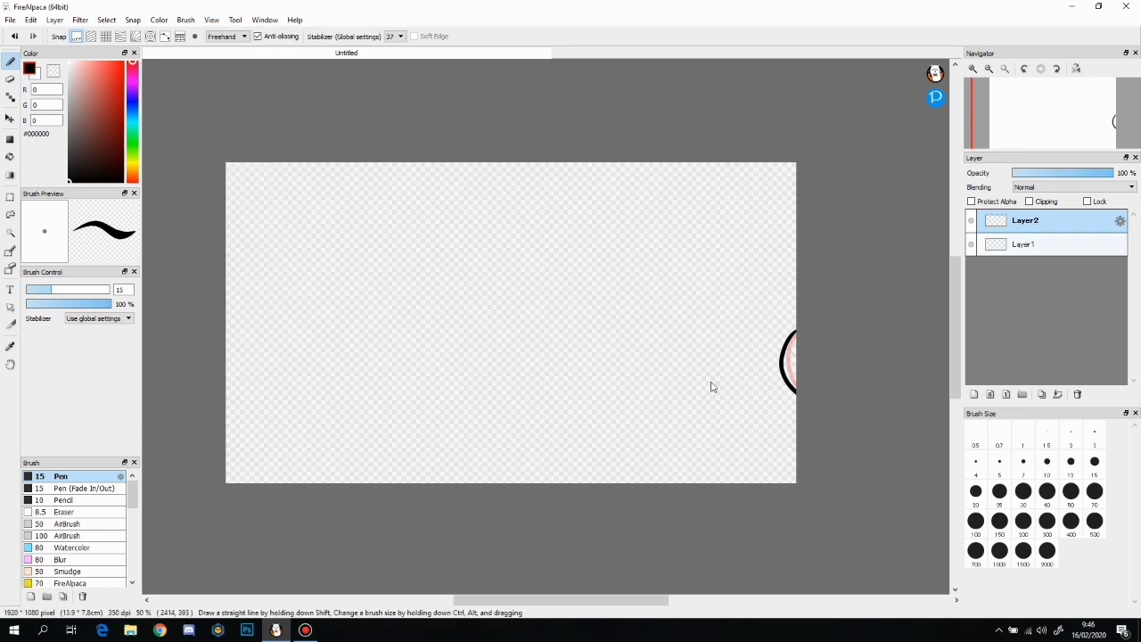
# Check Layer1's properties, close them unchanged, and select Layer1.
pyautogui.press('Down')
pyautogui.press('Return')
pyautogui.press('Escape')
pyautogui.press('Up')
pyautogui.press('Down')
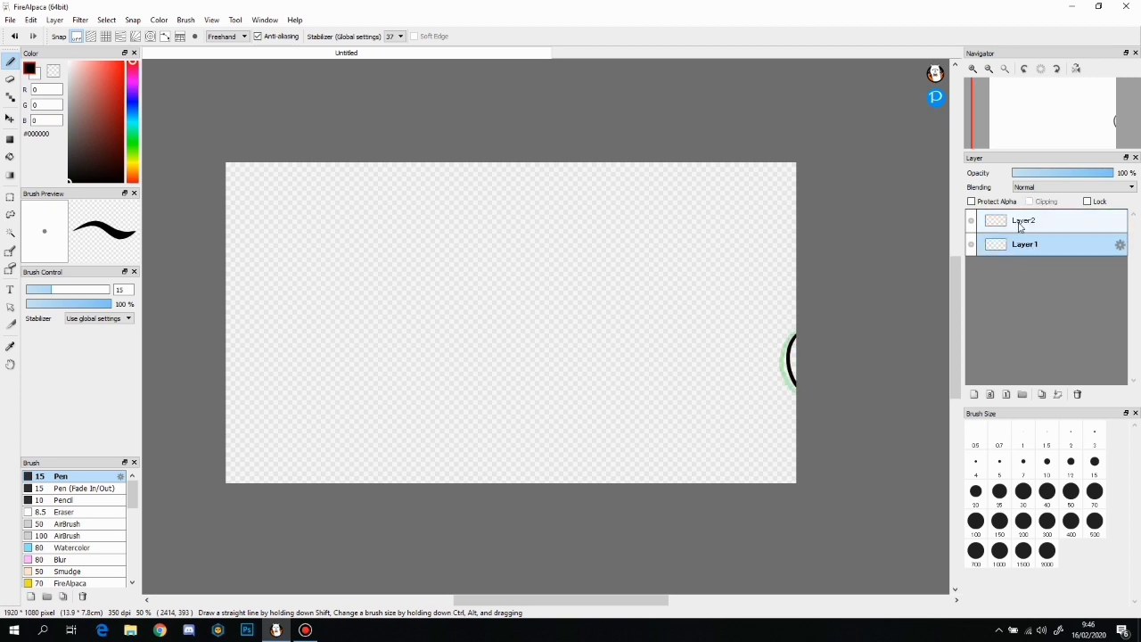
# Starting from Layer2, add layers up to Layer7, tracing a ball outline over the onion-skin guide.
pyautogui.click(1020, 225)
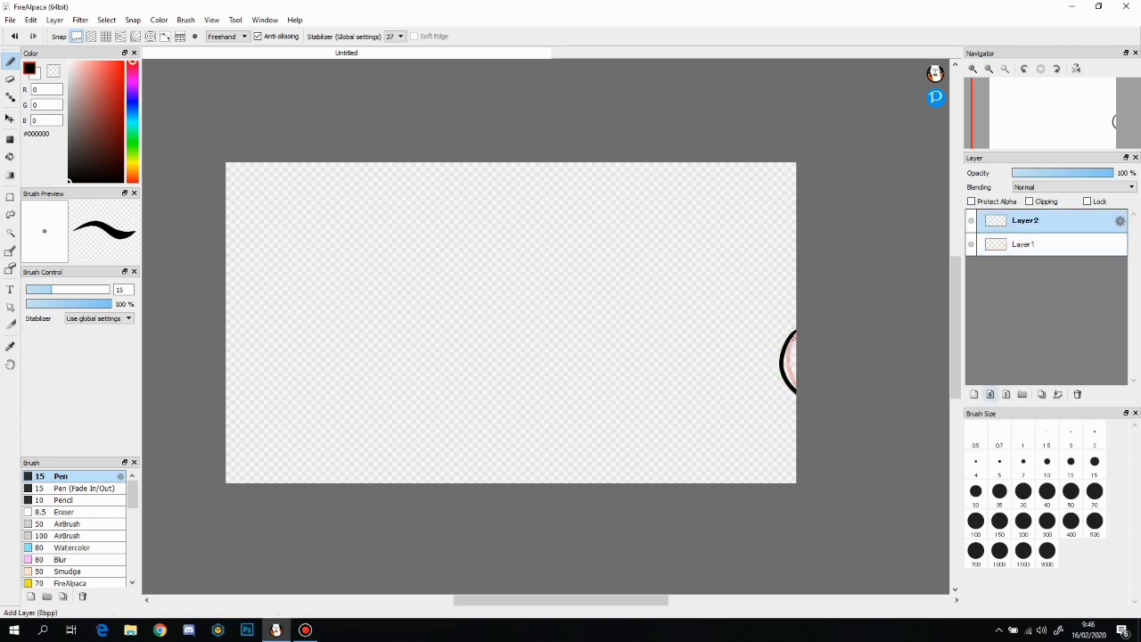
pyautogui.click(990, 394)
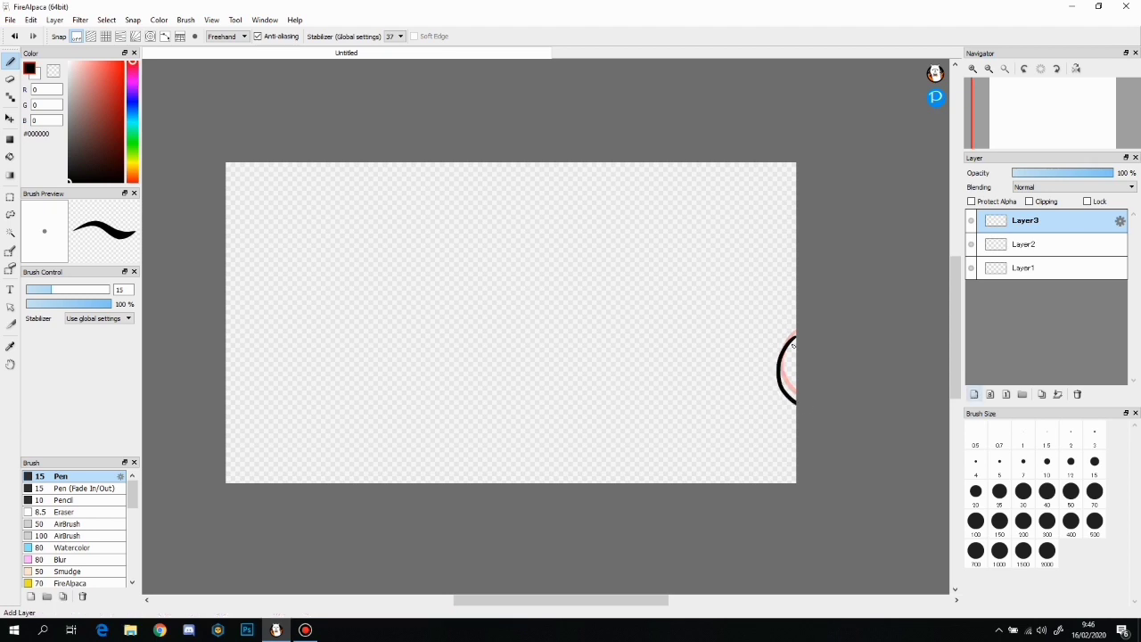
pyautogui.click(974, 394)
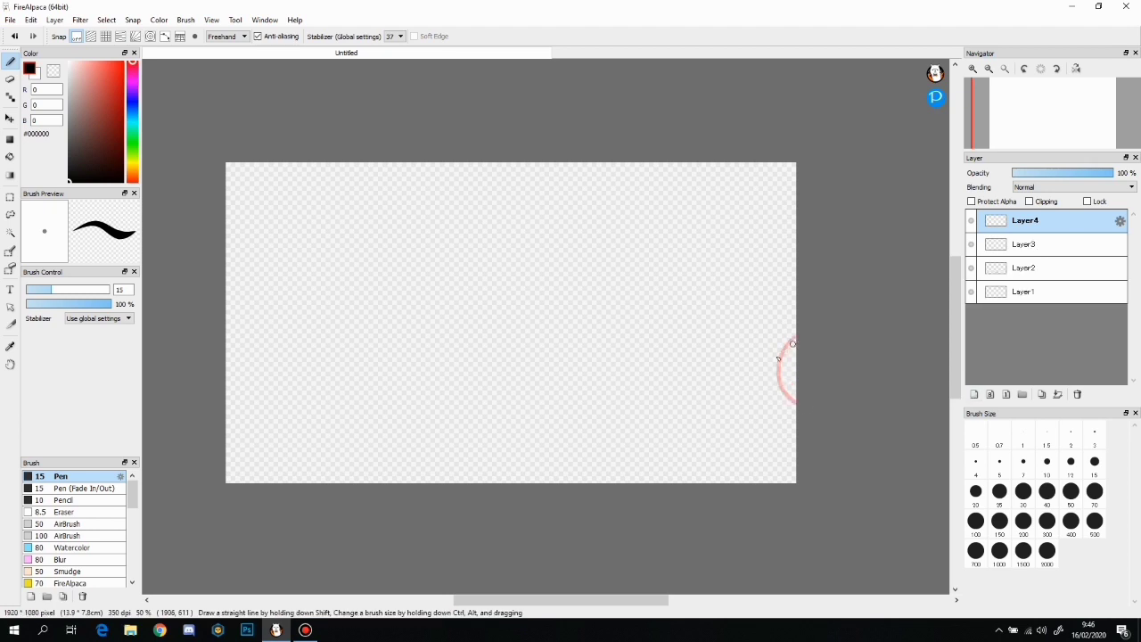
pyautogui.click(975, 394)
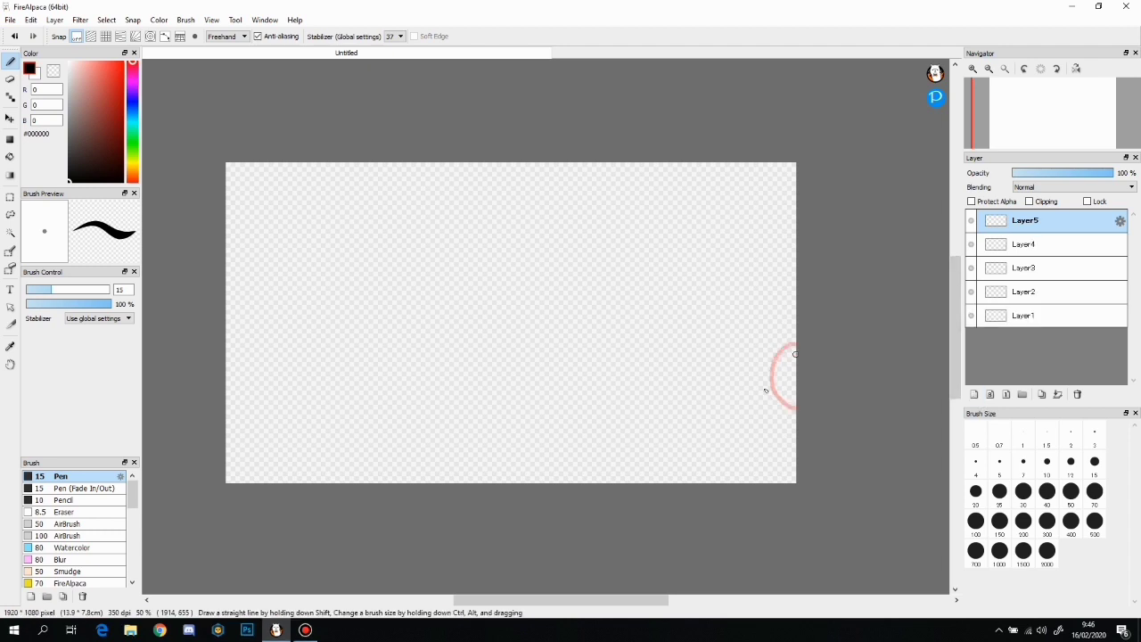
pyautogui.moveTo(792, 352); pyautogui.dragTo(800, 362)
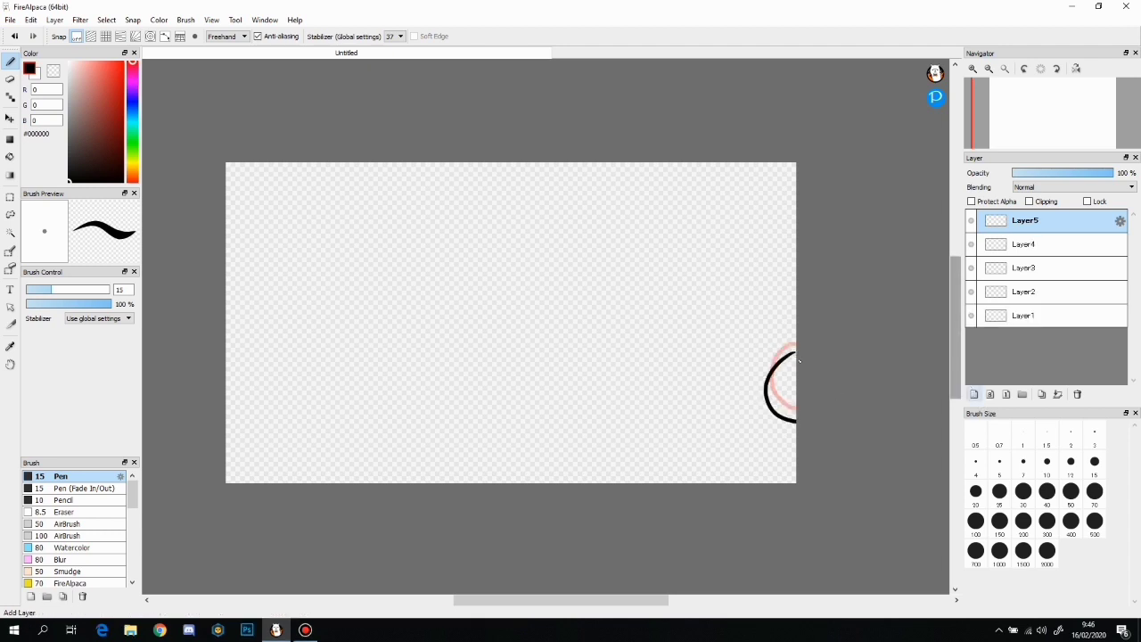
pyautogui.hotkey('ctrl', 'shift', 'n')
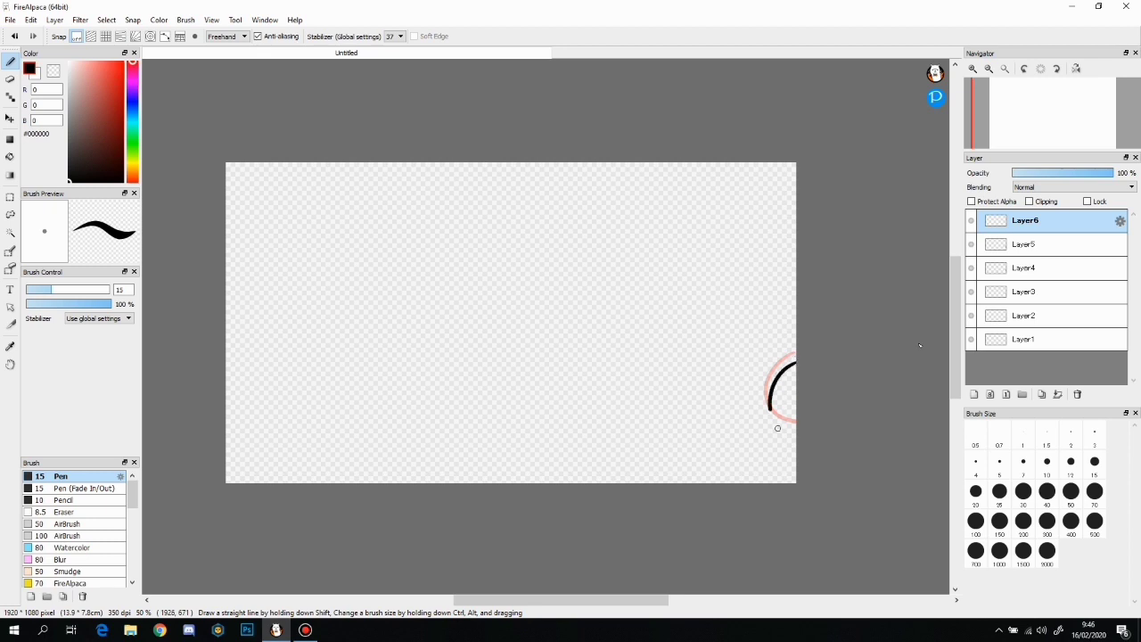
pyautogui.hotkey('ctrl', 'z')
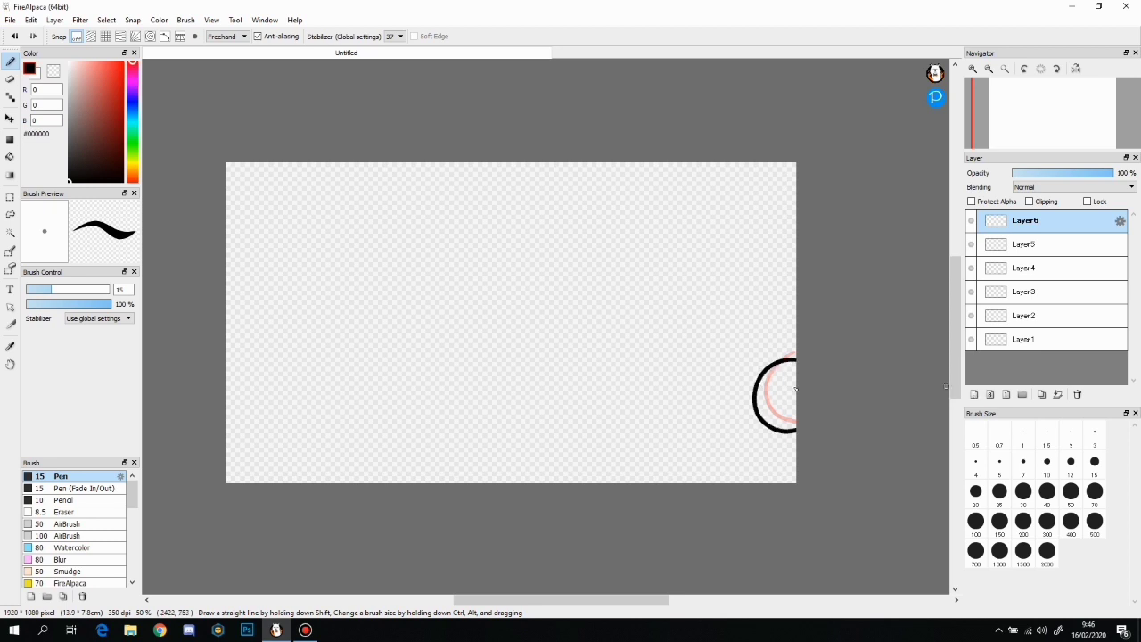
pyautogui.hotkey('ctrl', 'shift', 'n')
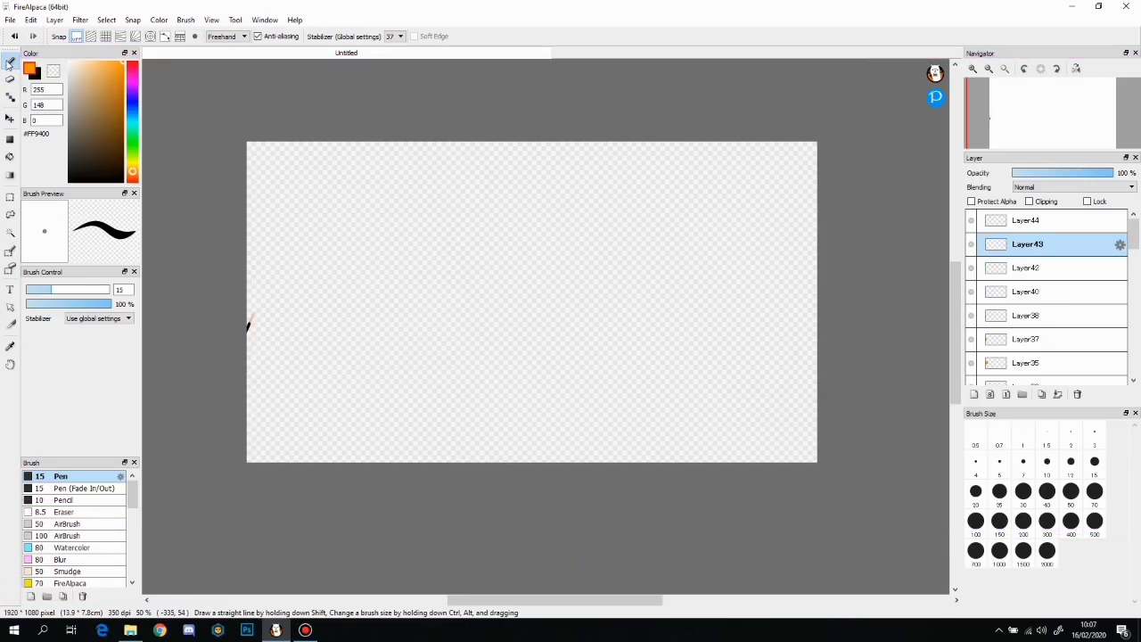
# Export the layers as onion-skin PNG frames to Desktop\Arts\Ball with an opaque background.
pyautogui.click(13, 19)
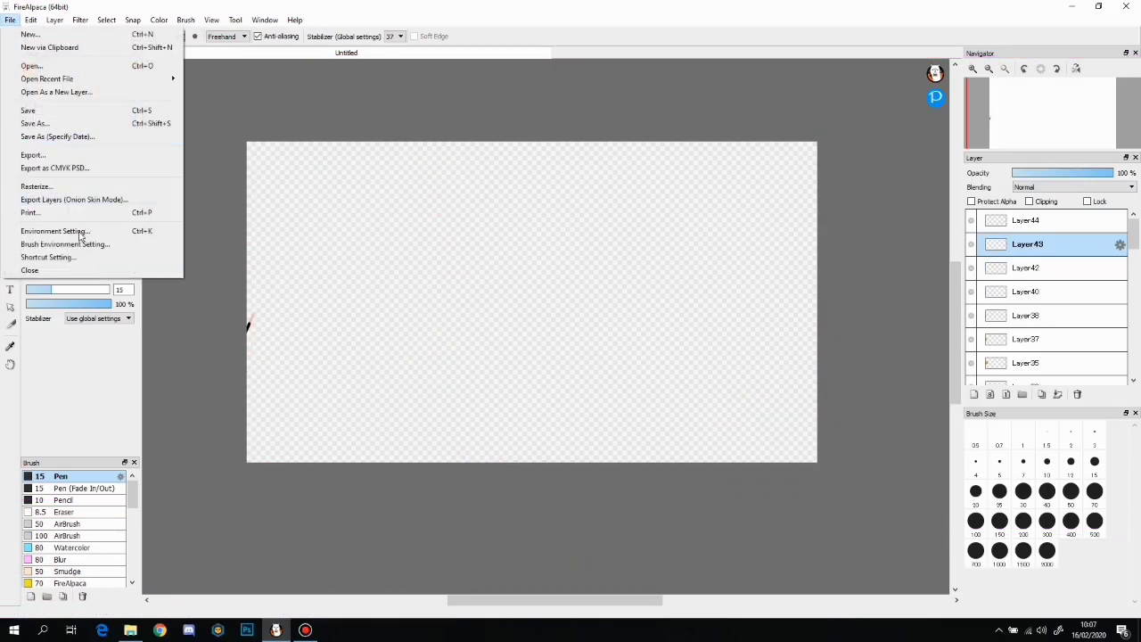
pyautogui.click(101, 202)
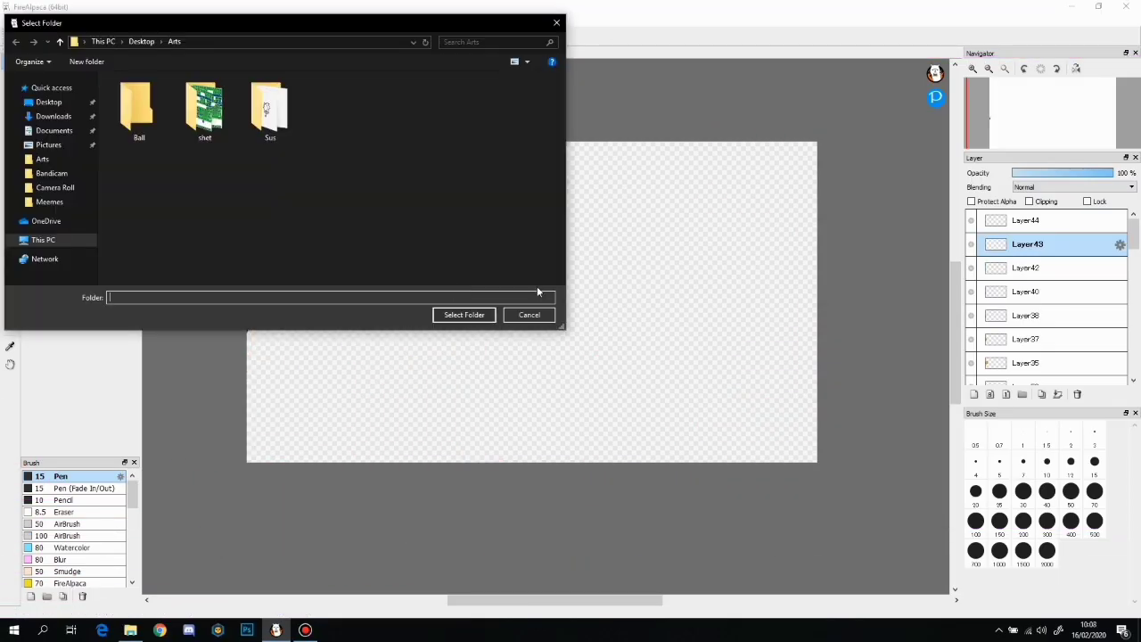
pyautogui.click(136, 105)
pyautogui.click(464, 315)
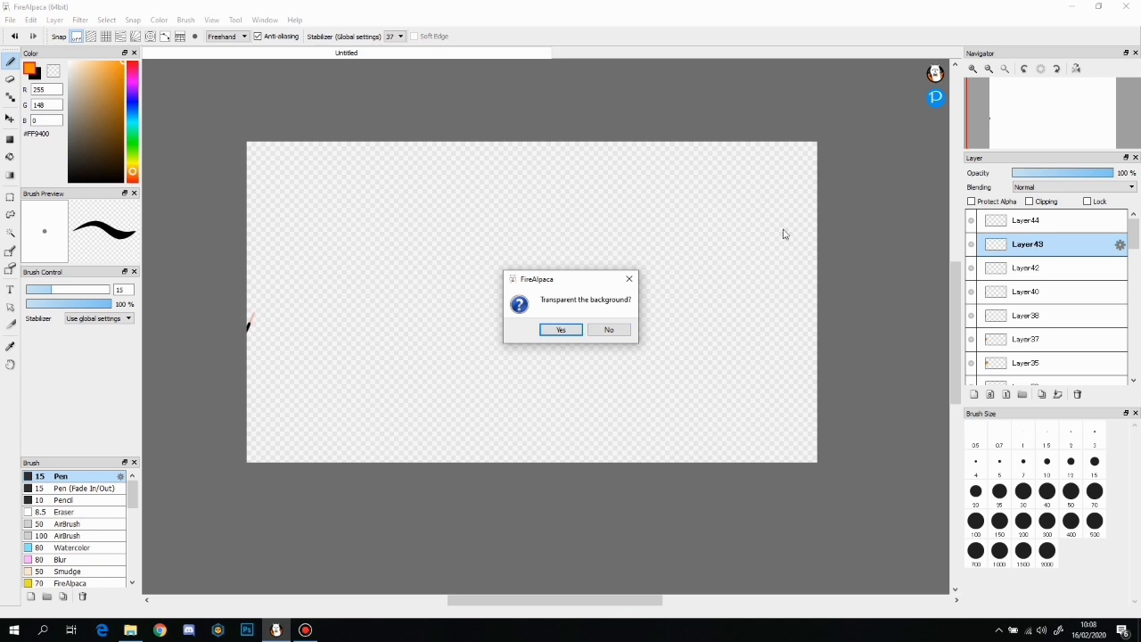
pyautogui.click(607, 332)
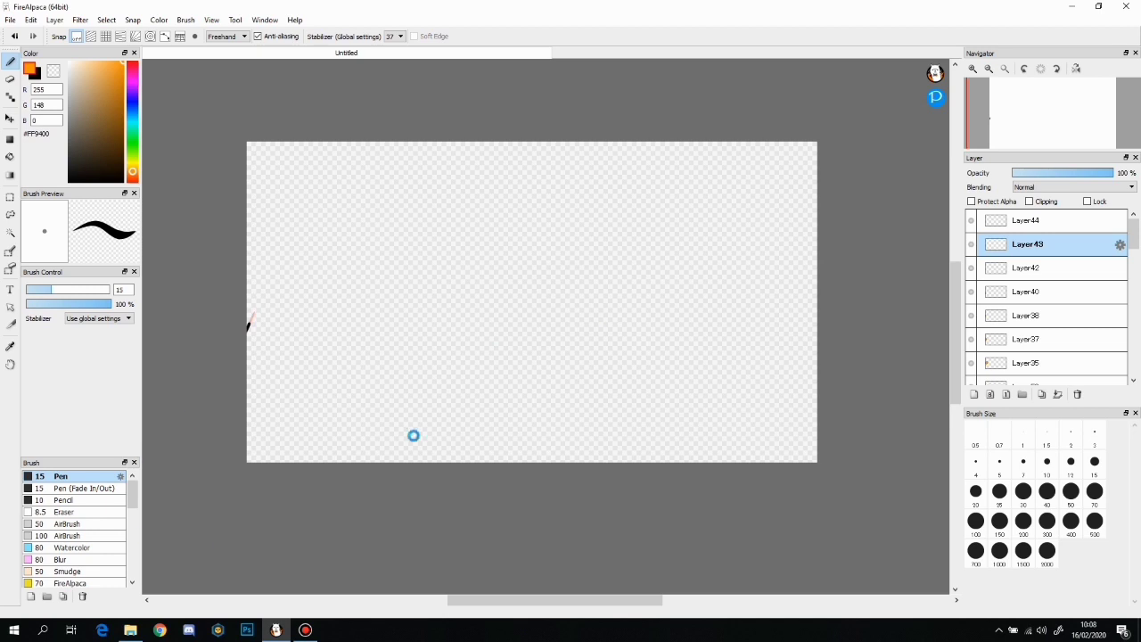
# Drag the first exported frame from the Ball folder into FireAlpaca as a new layer.
pyautogui.click(130, 630)
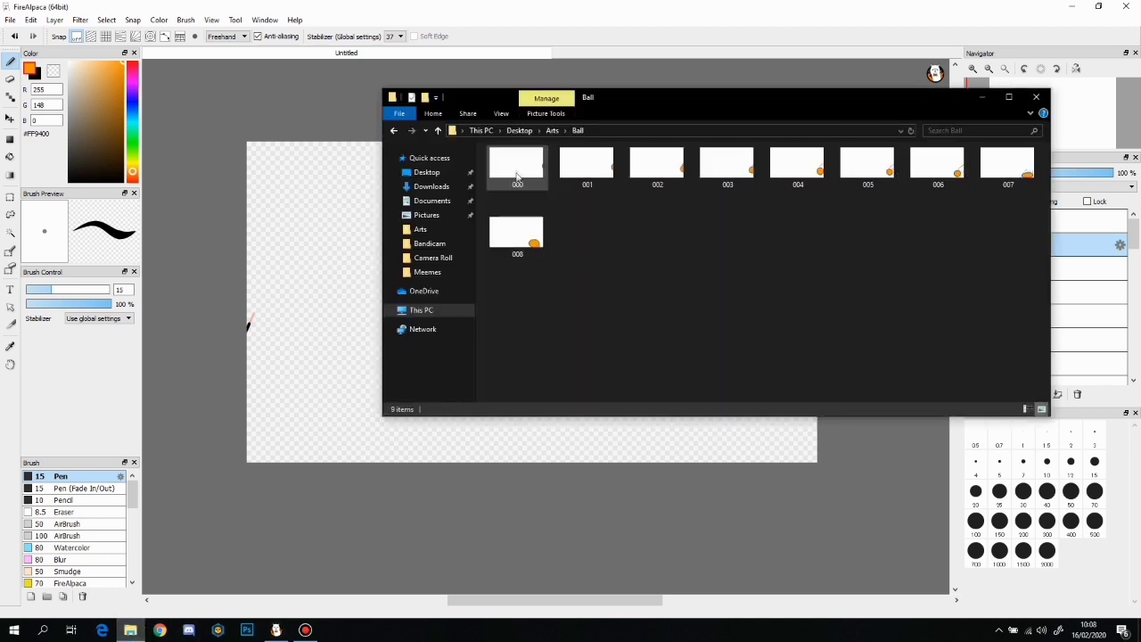
pyautogui.click(517, 175)
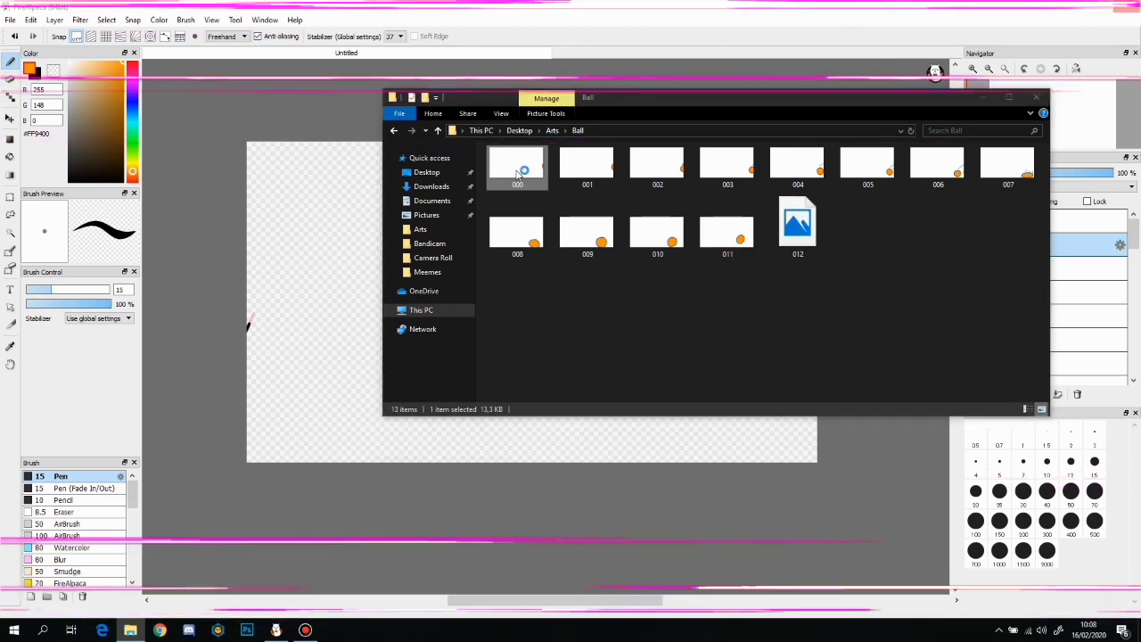
pyautogui.moveTo(517, 175); pyautogui.dragTo(312, 356)
pyautogui.click(618, 331)
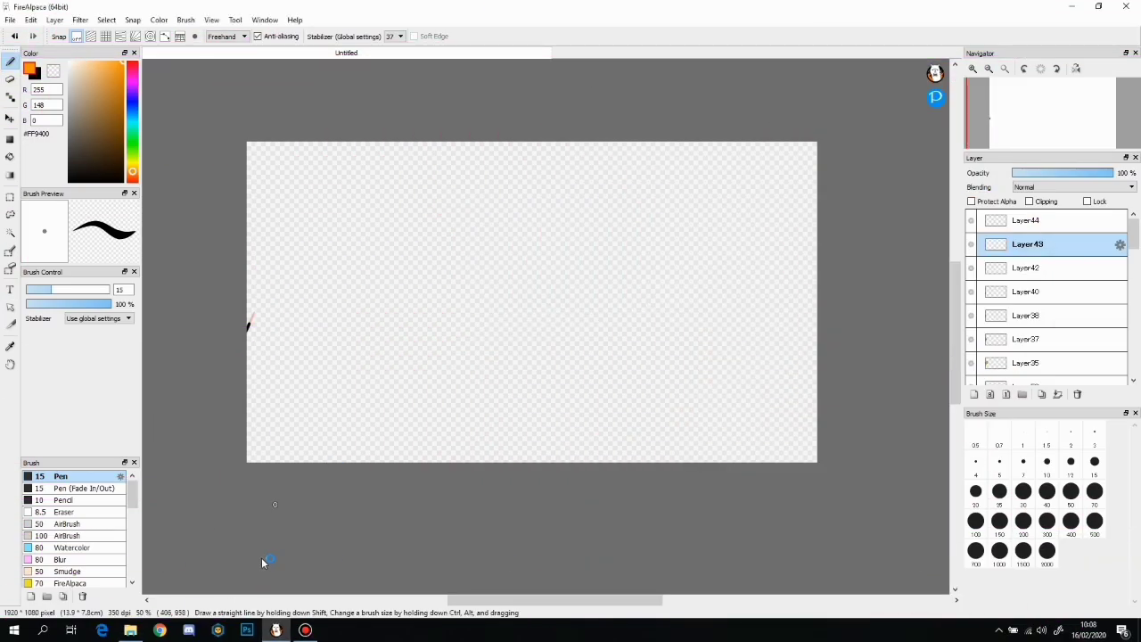
pyautogui.click(130, 631)
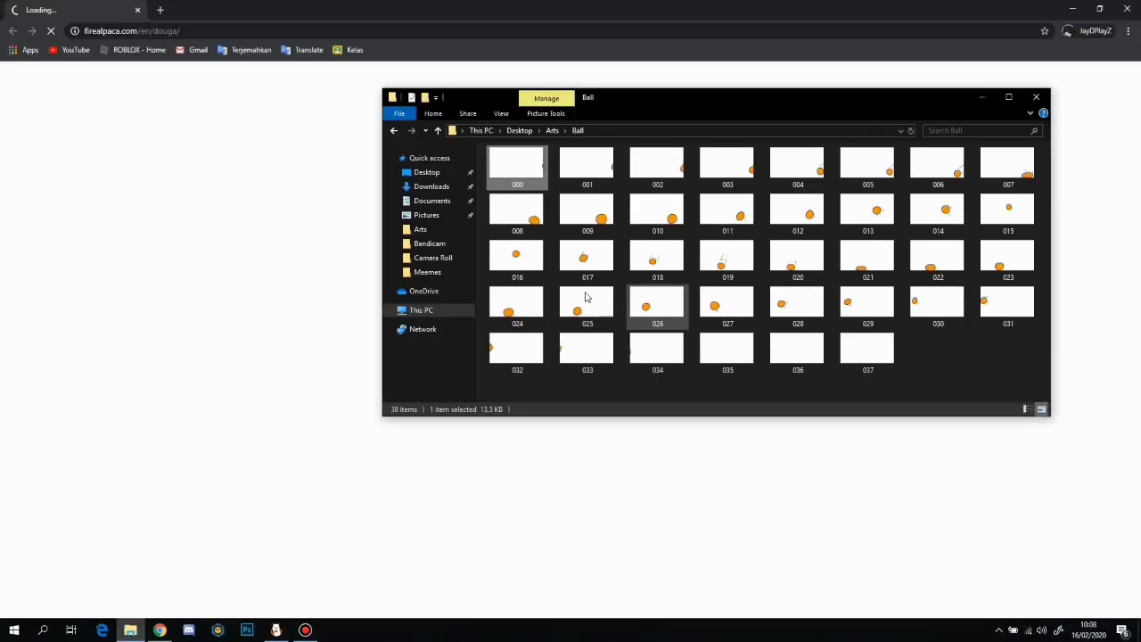
# Select all 38 frame images in the Ball folder and switch to the AlpacaDouga GIF page.
pyautogui.hotkey('ctrl', 'a')
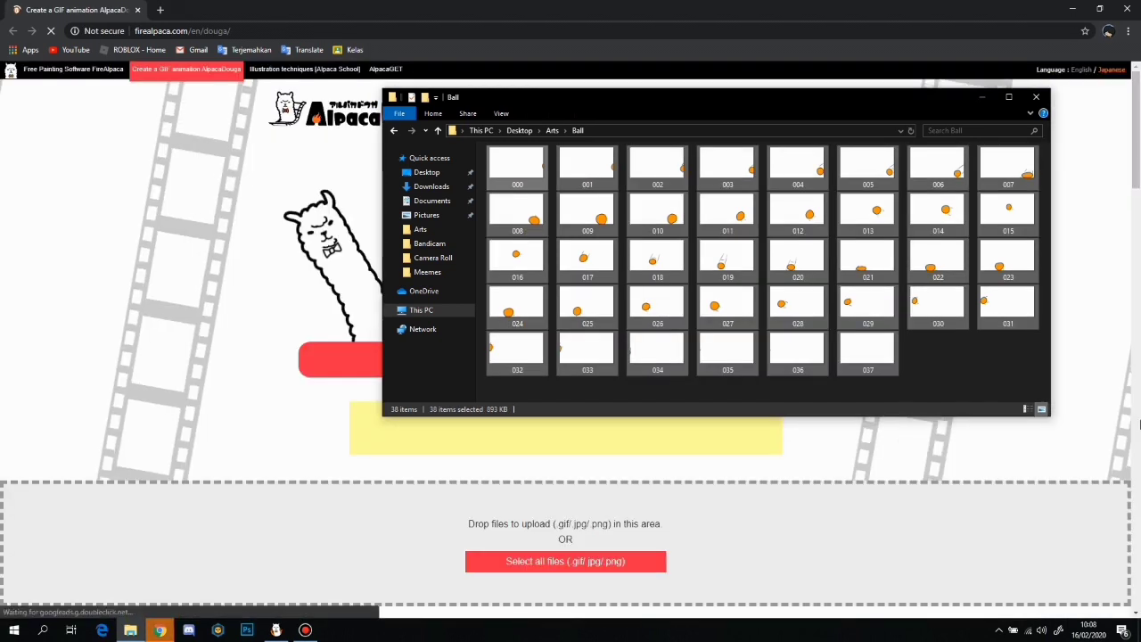
pyautogui.click(1139, 425)
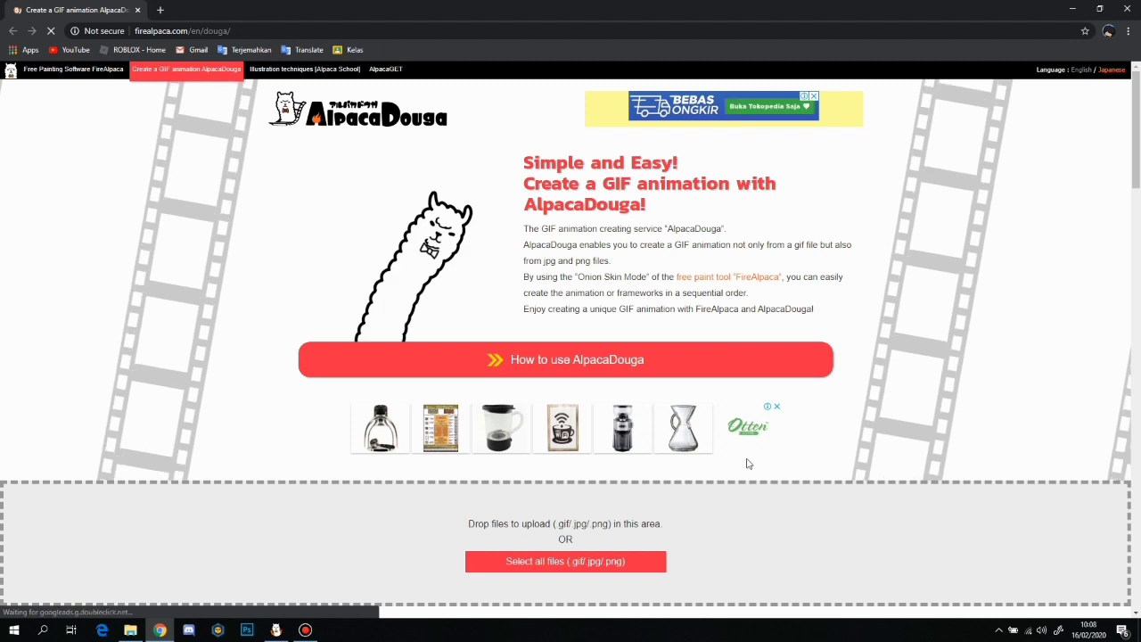
pyautogui.scroll(-3, 748, 464)
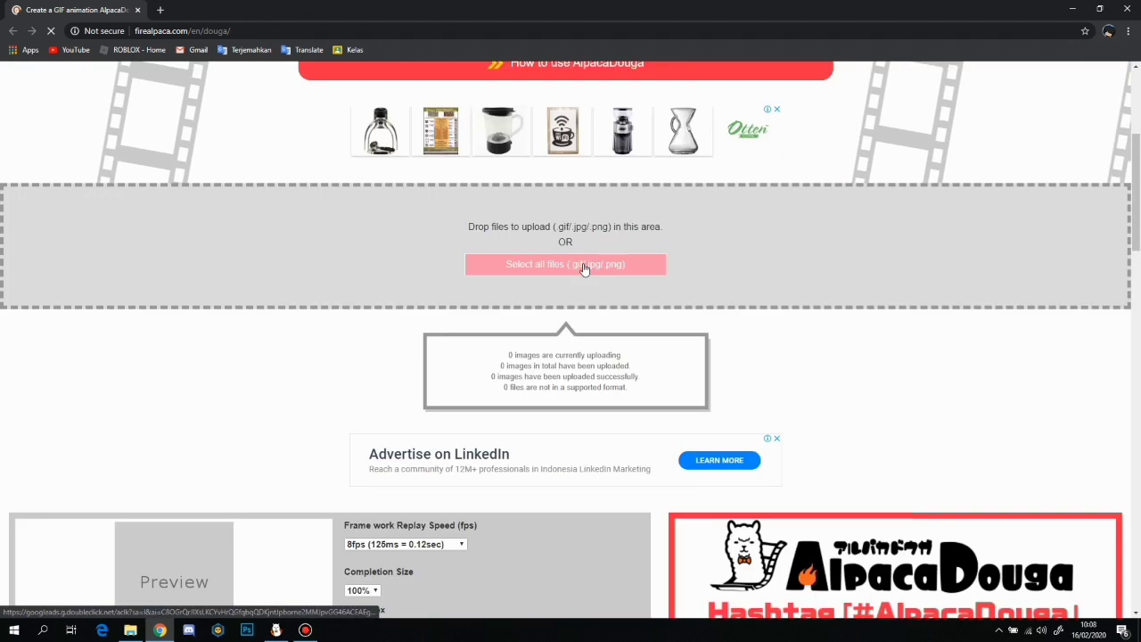
# Upload all 38 frame PNGs (000–037) from the Ball folder and scroll through the preview.
pyautogui.click(584, 269)
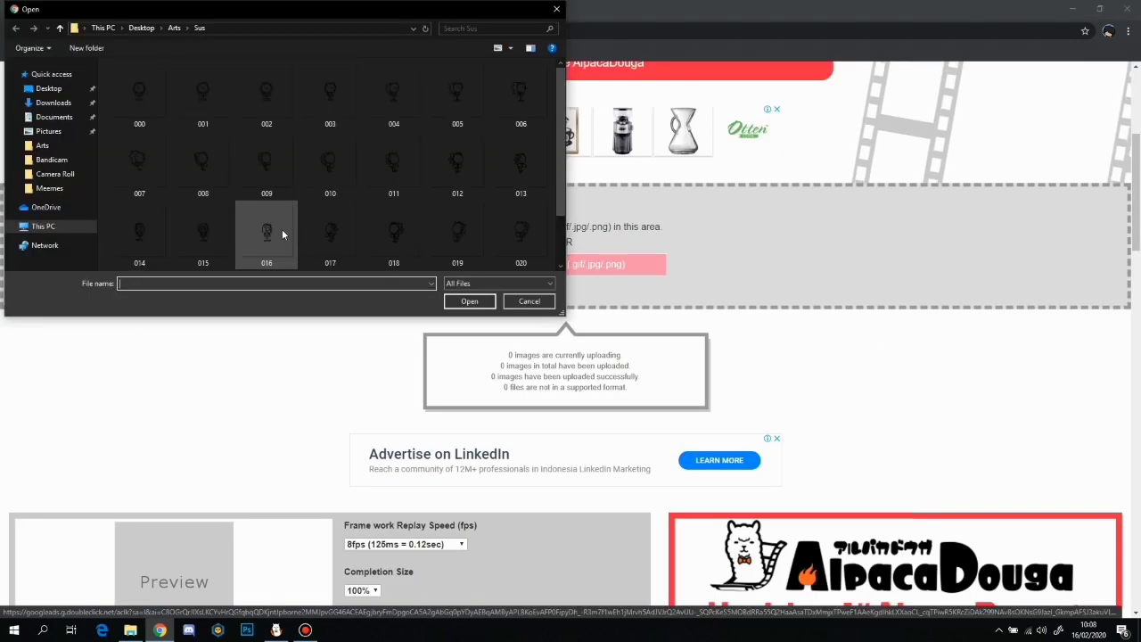
pyautogui.click(15, 29)
pyautogui.hotkey('ctrl', 'a')
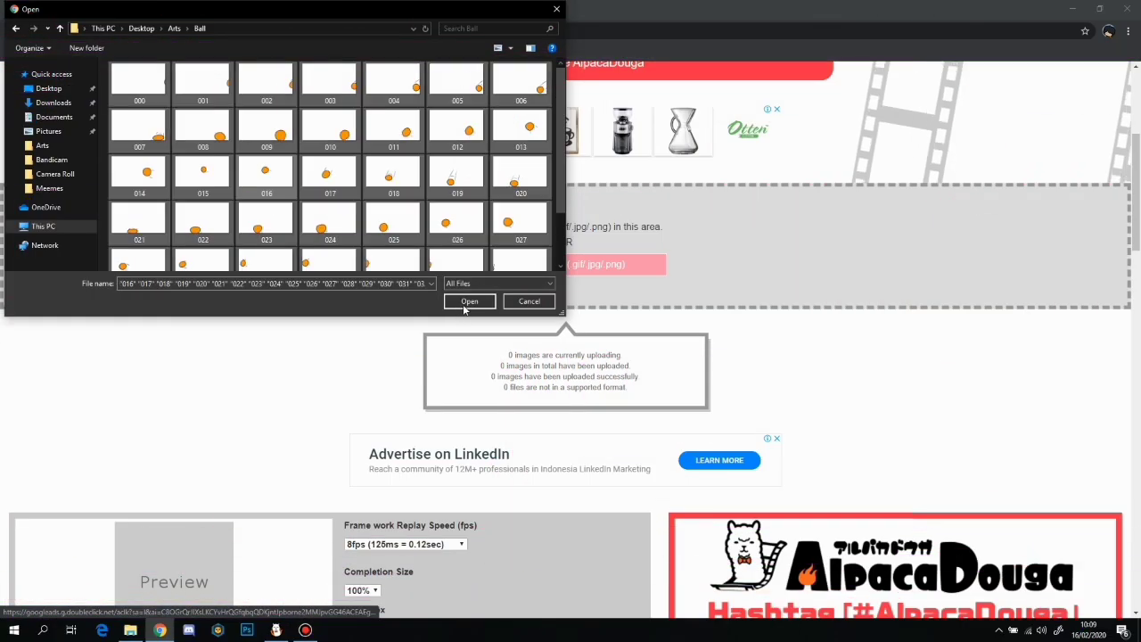
pyautogui.click(469, 302)
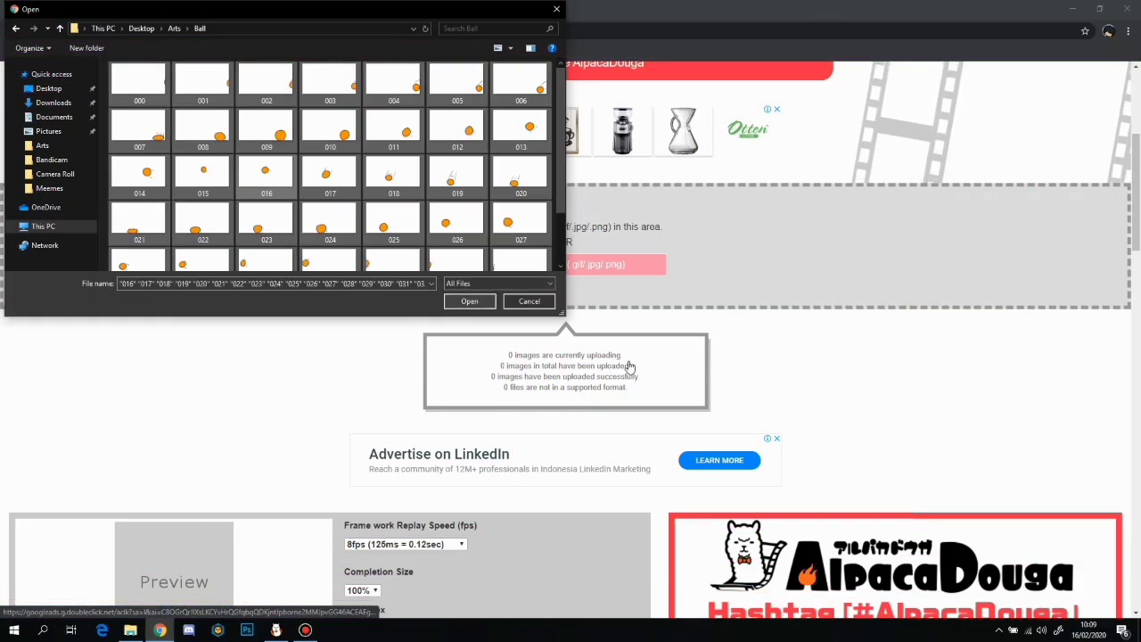
pyautogui.scroll(-2, 758, 473)
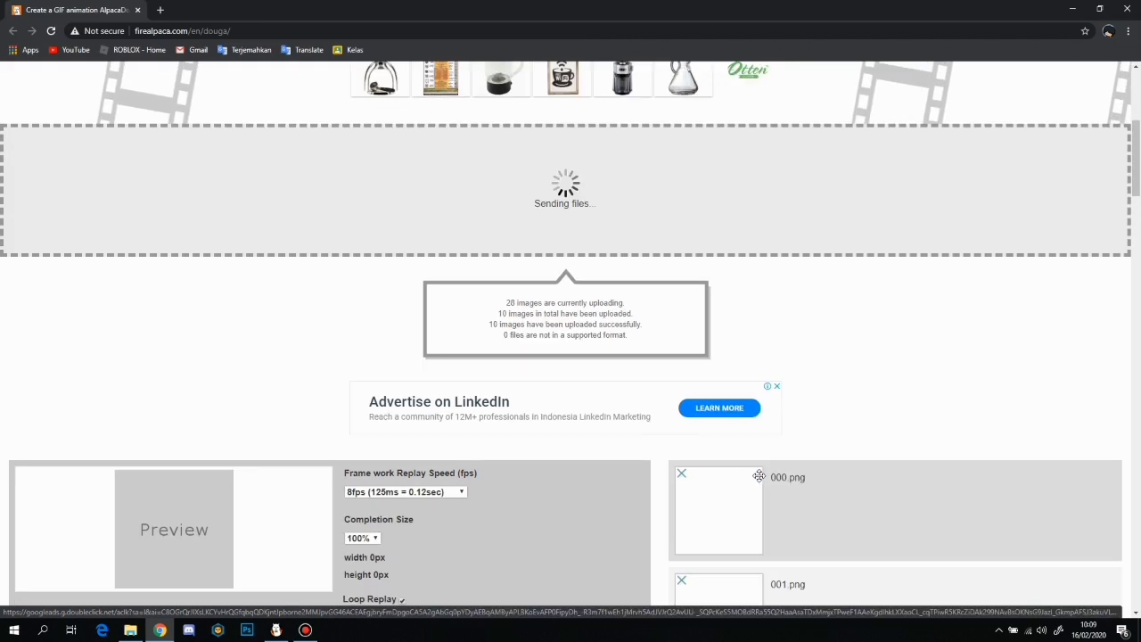
pyautogui.scroll(-2, 713, 298)
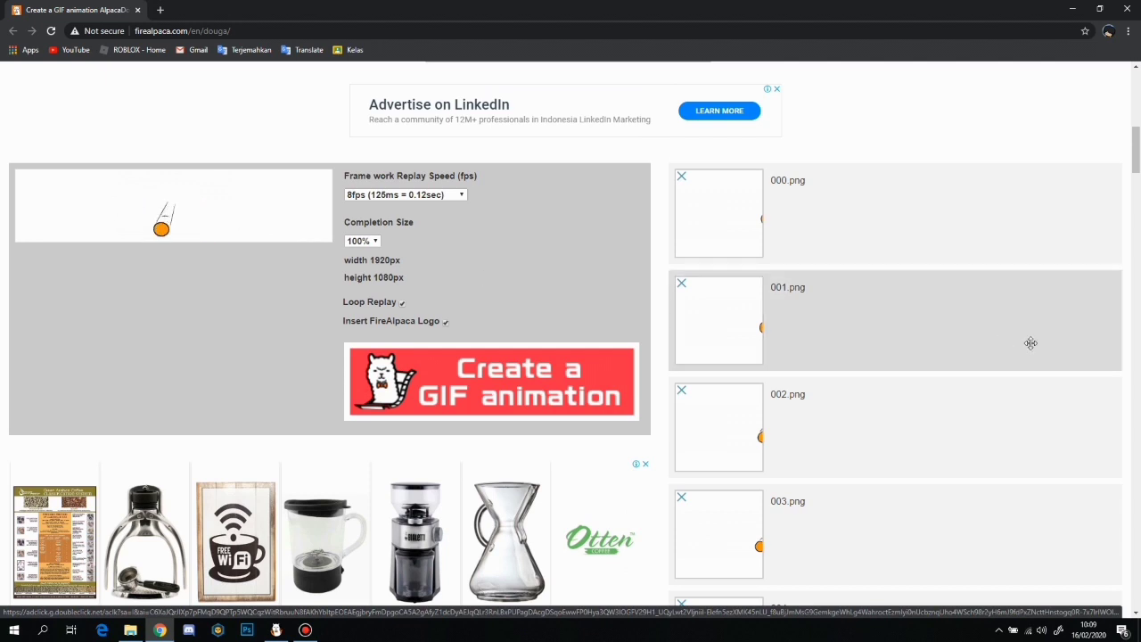
pyautogui.scroll(-15, 823, 366)
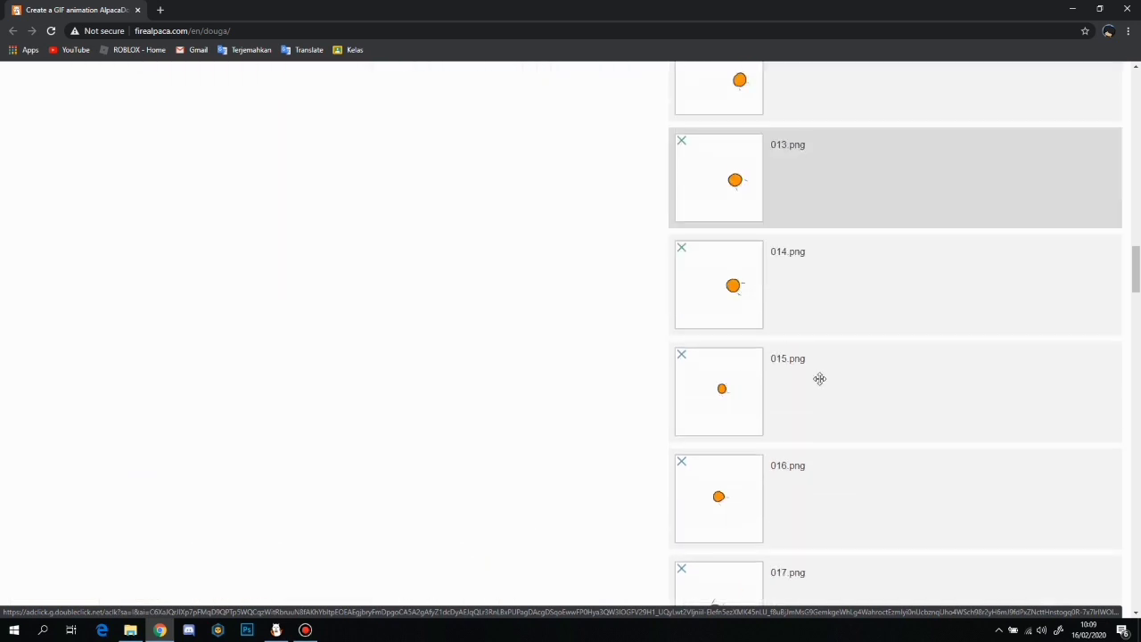
pyautogui.scroll(-20, 821, 379)
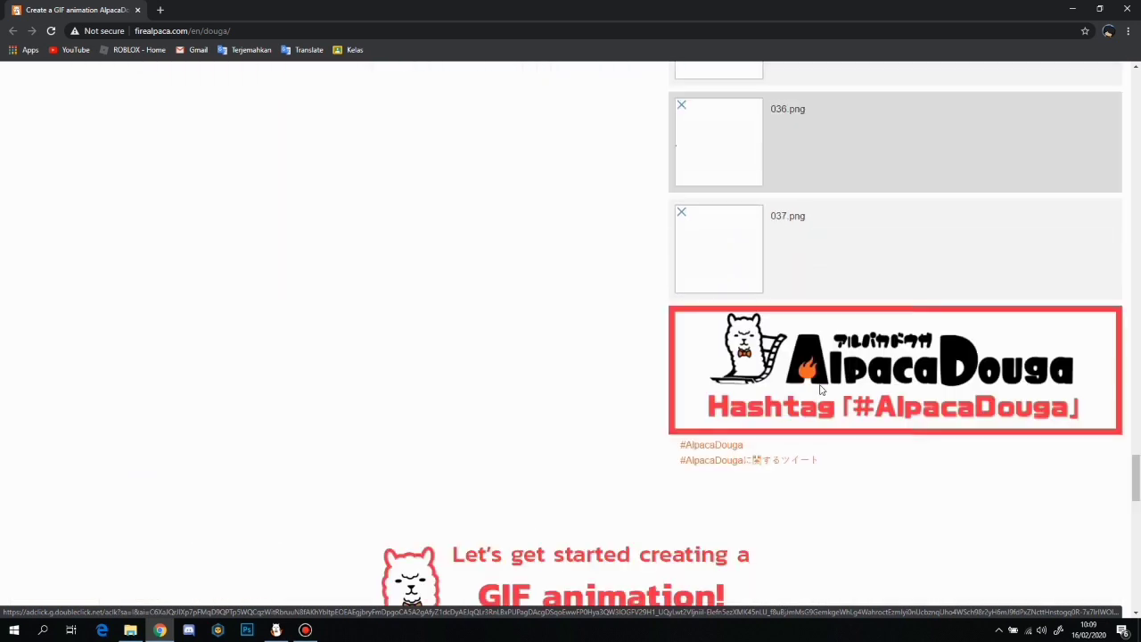
pyautogui.scroll(-3, 821, 389)
pyautogui.scroll(20, 535, 469)
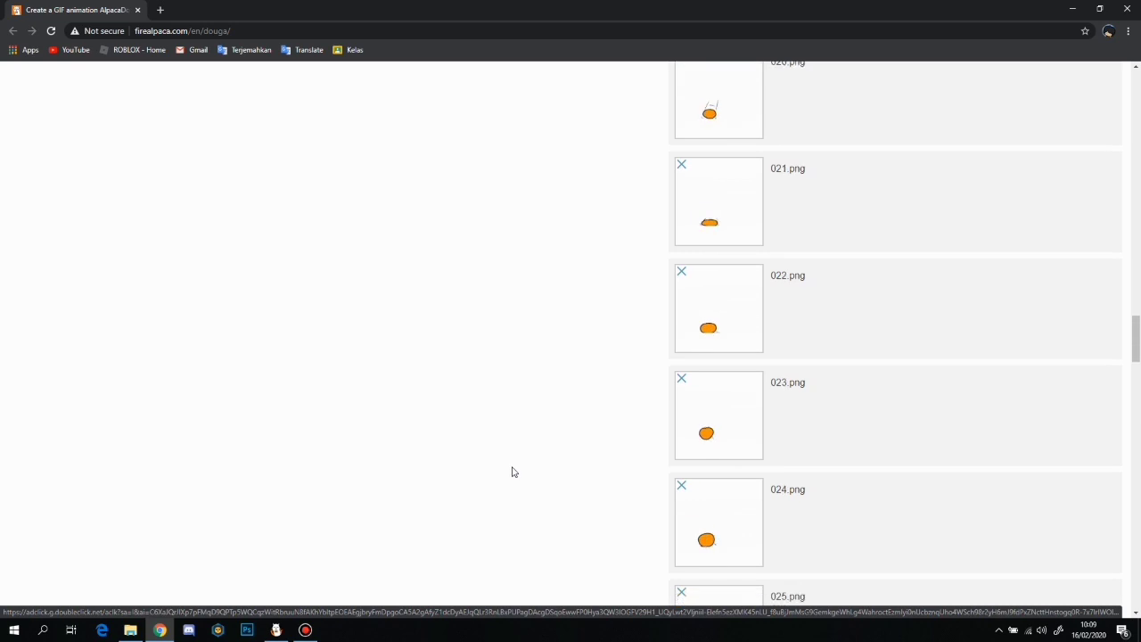
pyautogui.scroll(20, 513, 472)
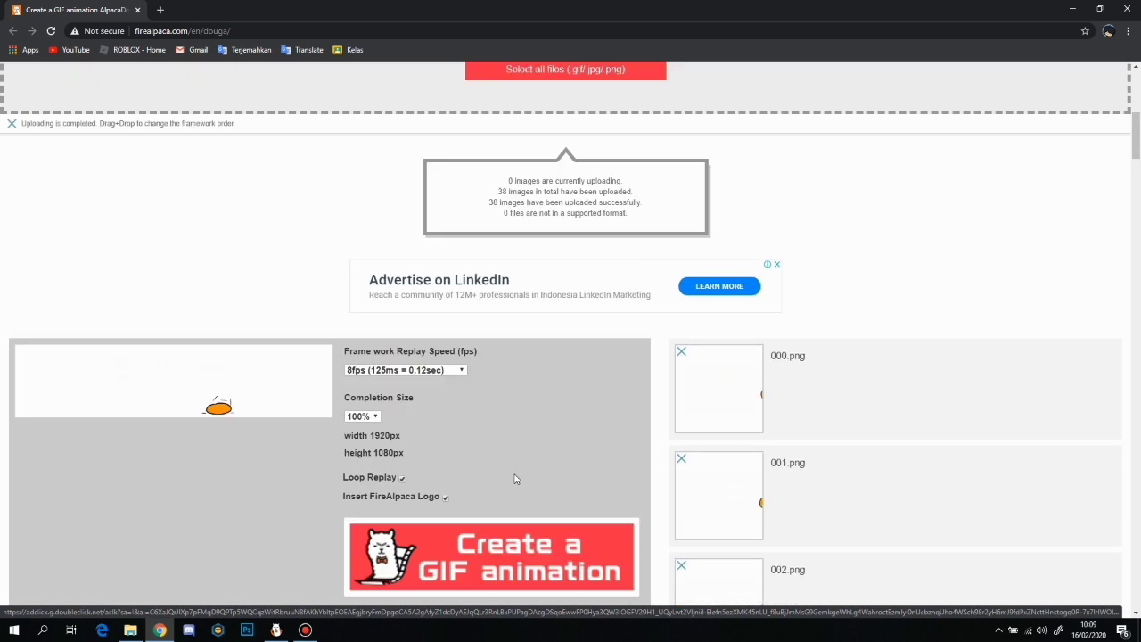
pyautogui.scroll(3, 515, 478)
# Keep the output size at 100% and turn off Insert FireAlpaca Logo.
pyautogui.scroll(-3, 437, 464)
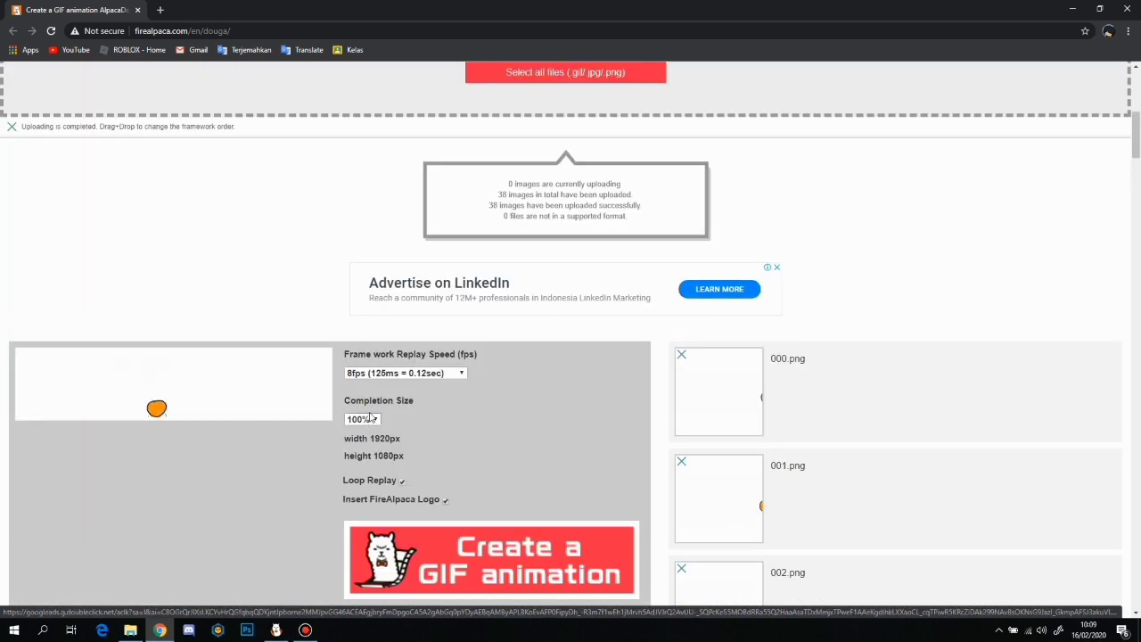
pyautogui.click(370, 420)
pyautogui.click(365, 433)
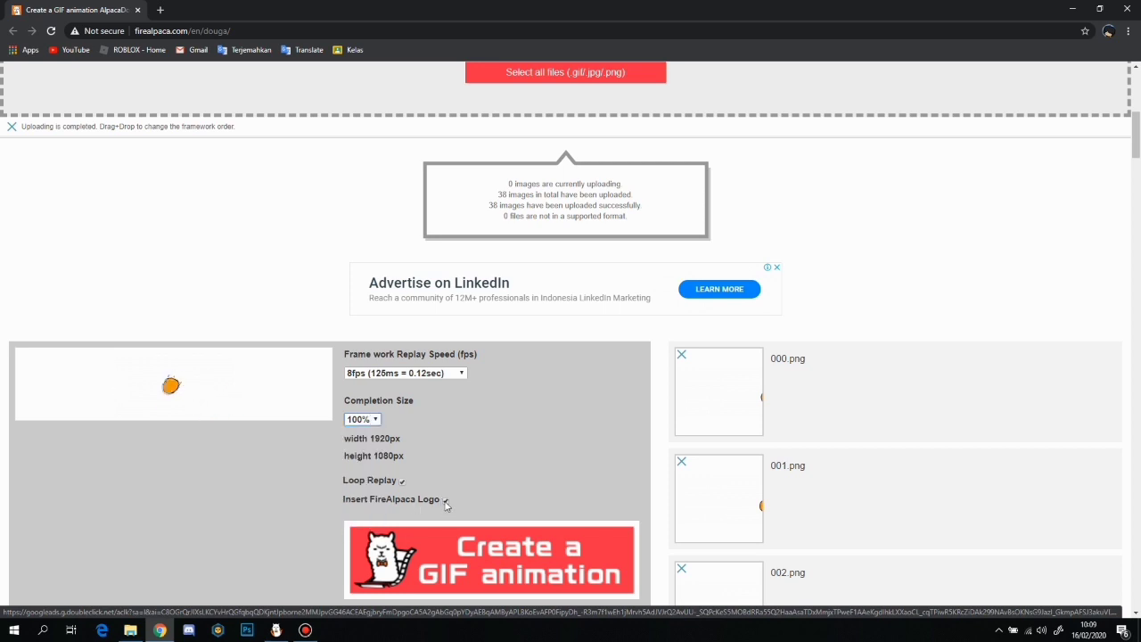
pyautogui.click(446, 505)
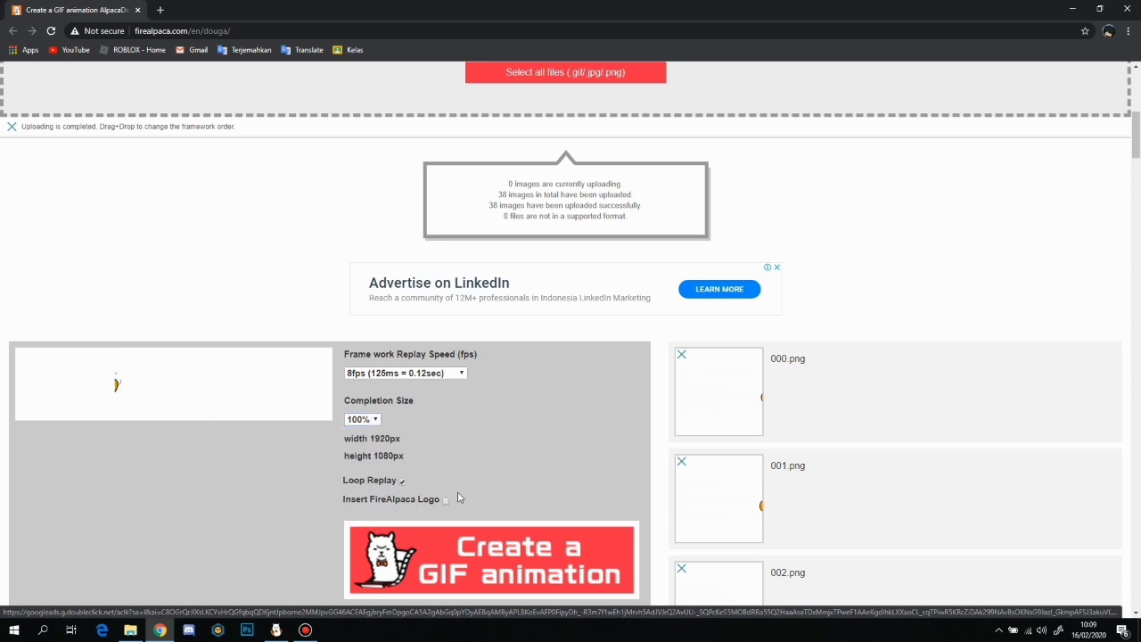
# Set the Frame work Replay Speed to 30fps (33ms = 0.03sec).
pyautogui.click(428, 373)
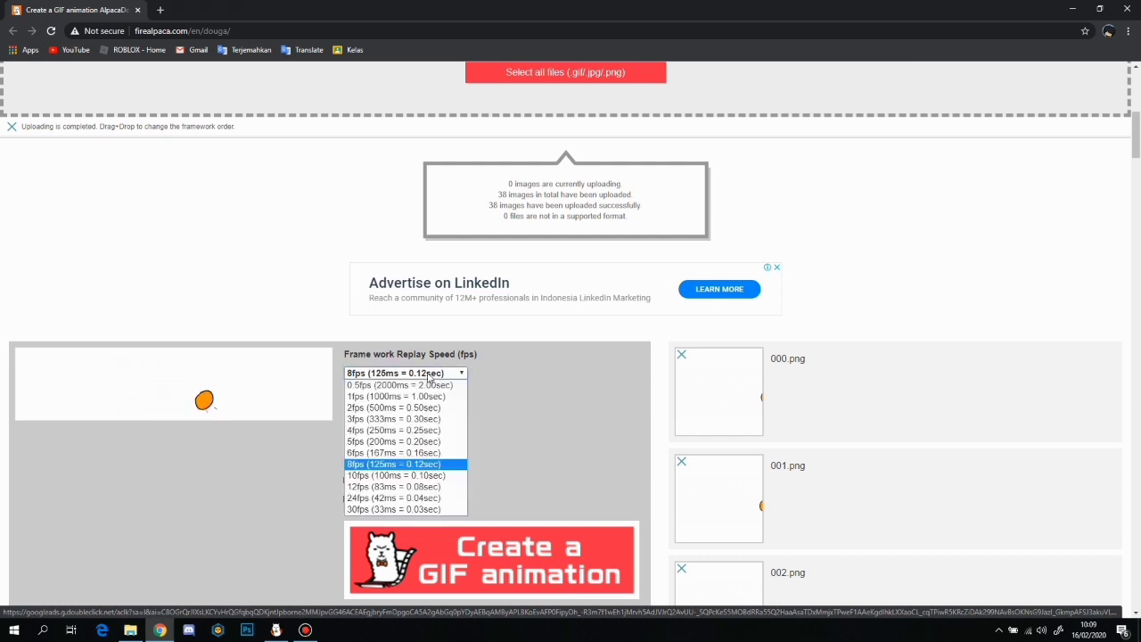
pyautogui.click(398, 511)
pyautogui.click(410, 373)
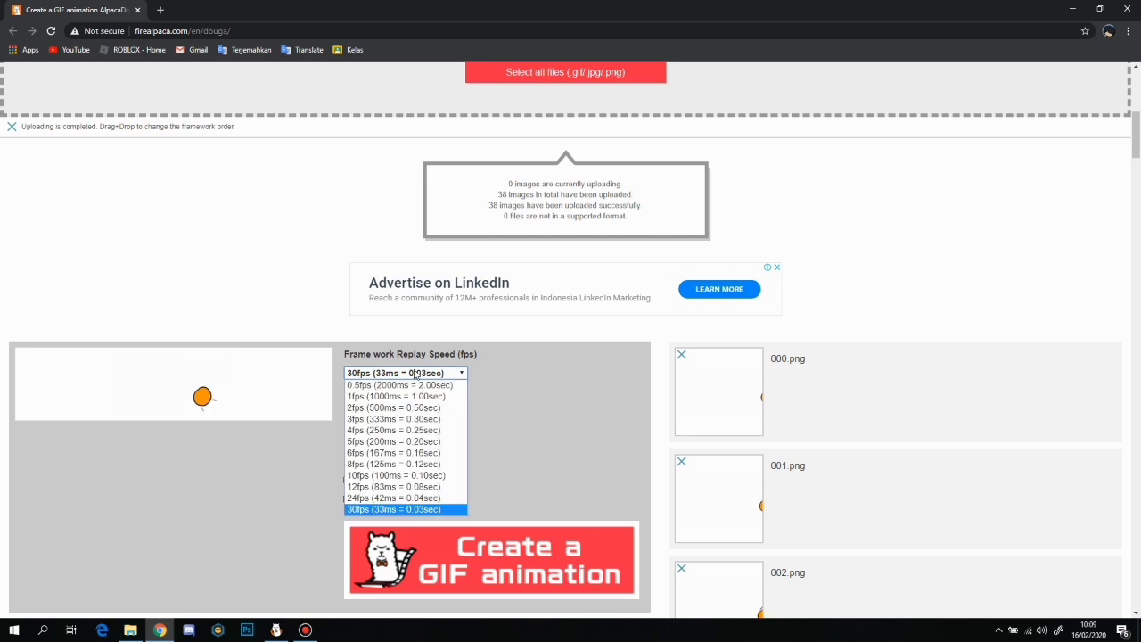
pyautogui.click(392, 510)
pyautogui.click(406, 372)
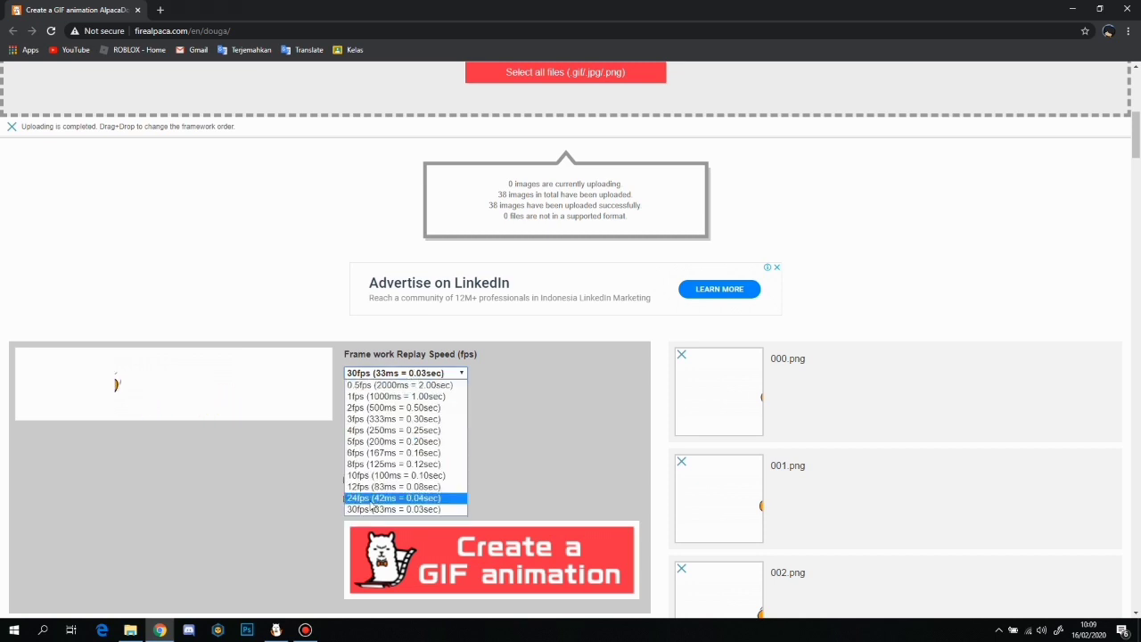
pyautogui.click(392, 497)
pyautogui.click(405, 373)
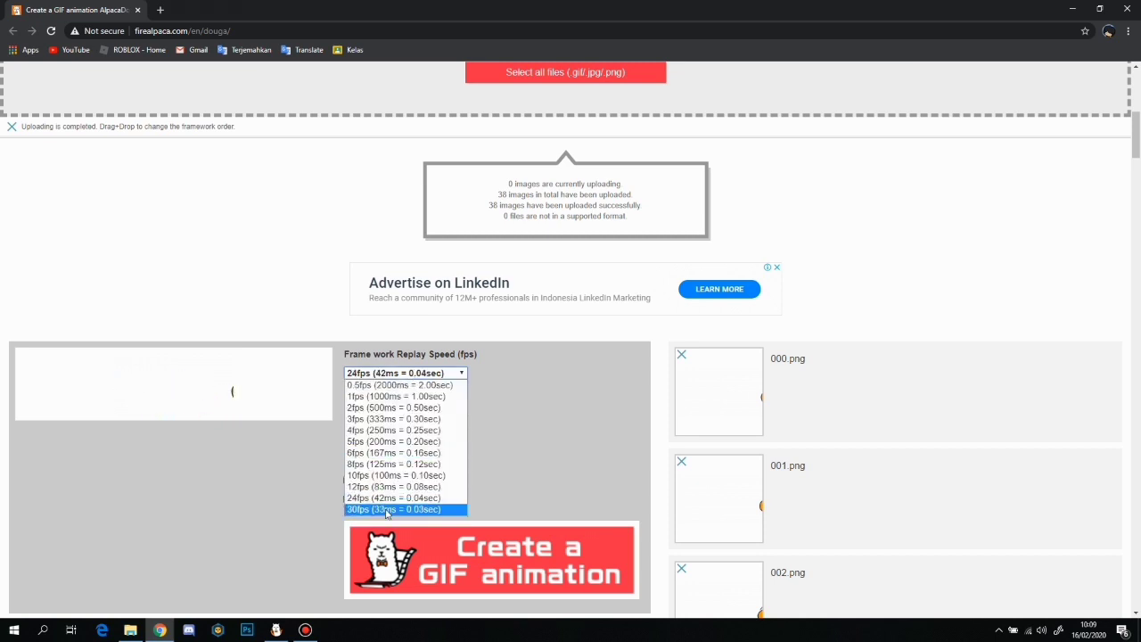
pyautogui.click(399, 510)
pyautogui.scroll(-2, 490, 401)
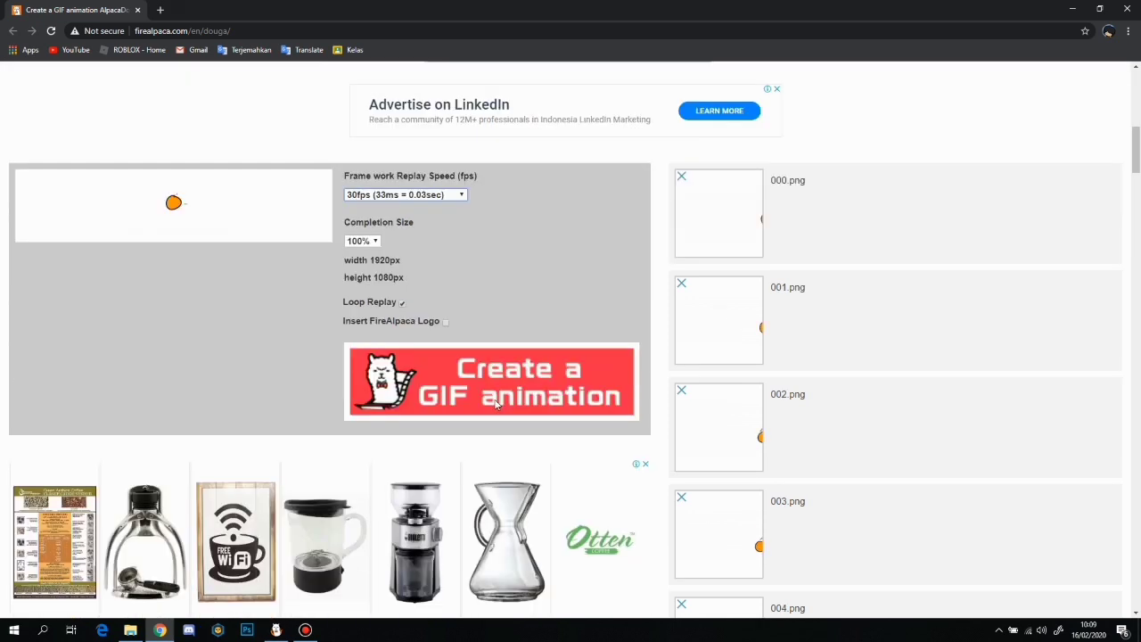
# Create the GIF animation and open the finished 1920 × 1080 GIF from its download page.
pyautogui.click(479, 395)
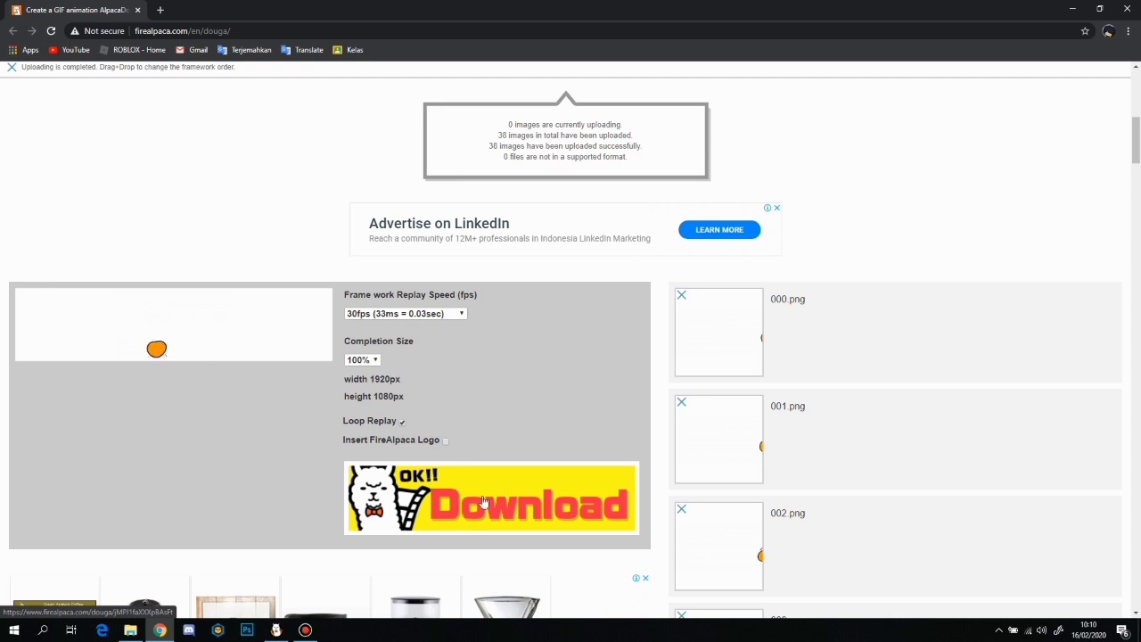
pyautogui.click(484, 502)
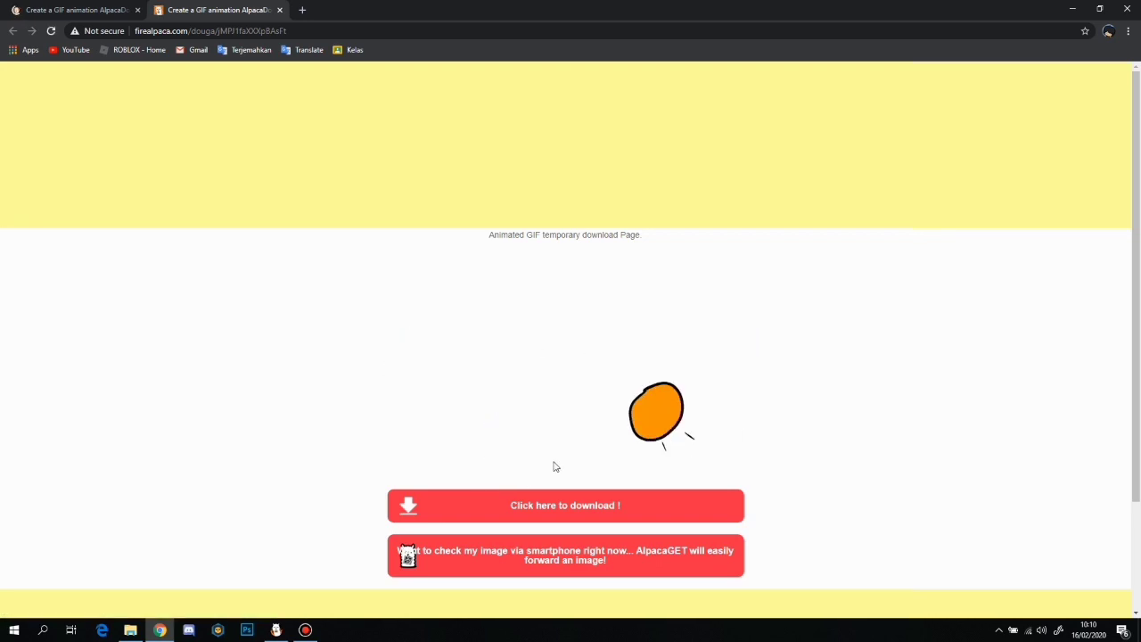
pyautogui.click(587, 502)
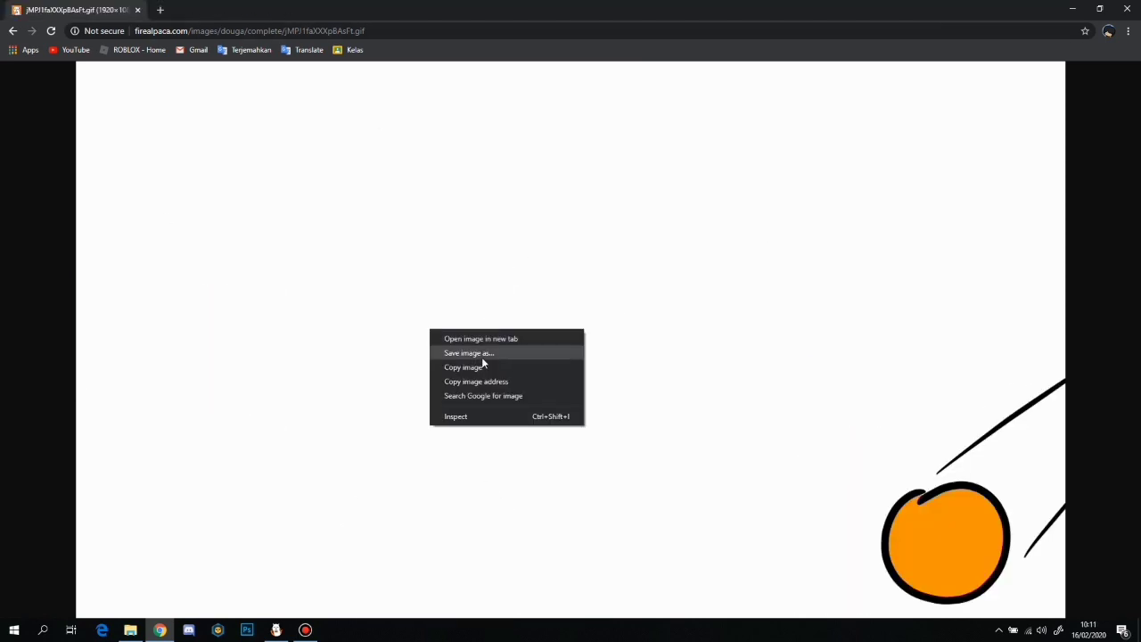
# Save the animated GIF as Ball.gif in the Arts › Ball folder.
pyautogui.click(481, 353)
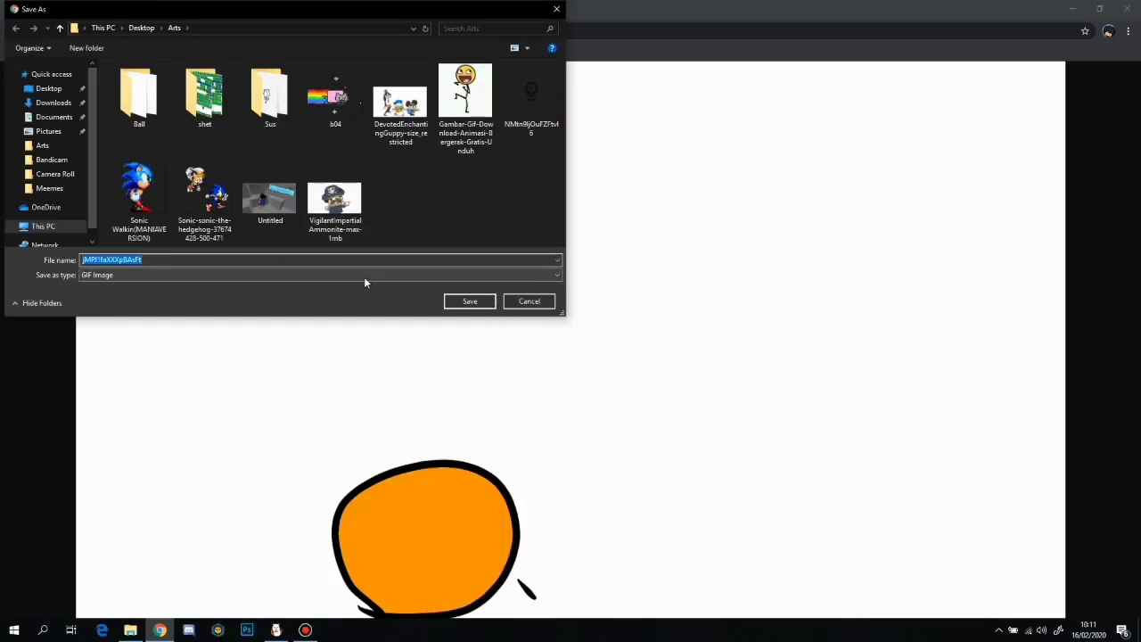
pyautogui.press('BackSpace')
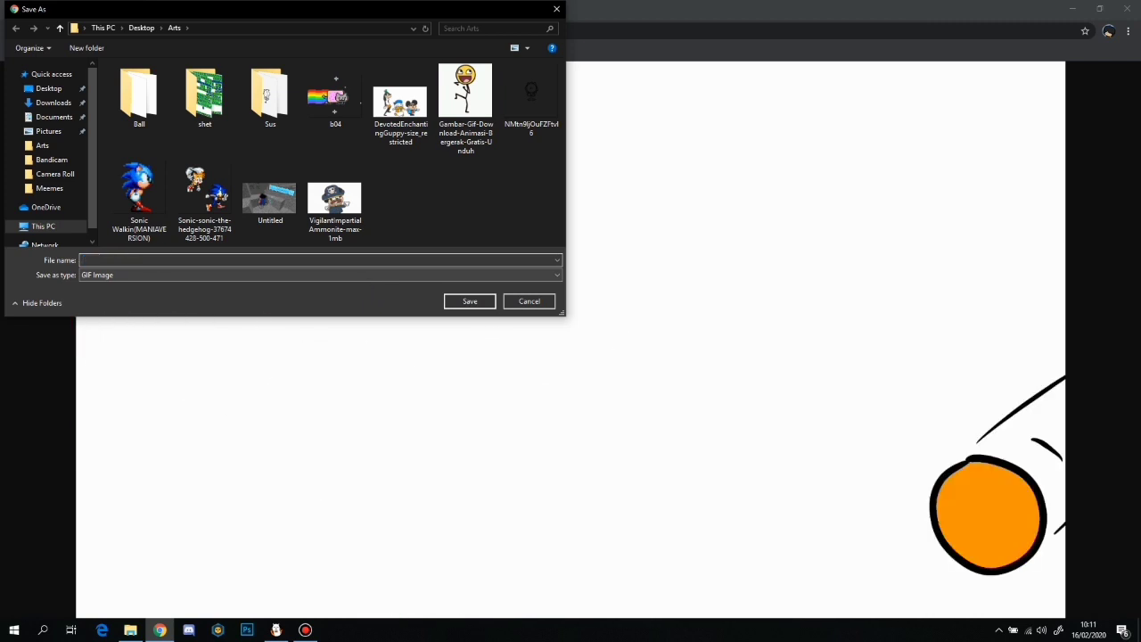
pyautogui.write('Ball')
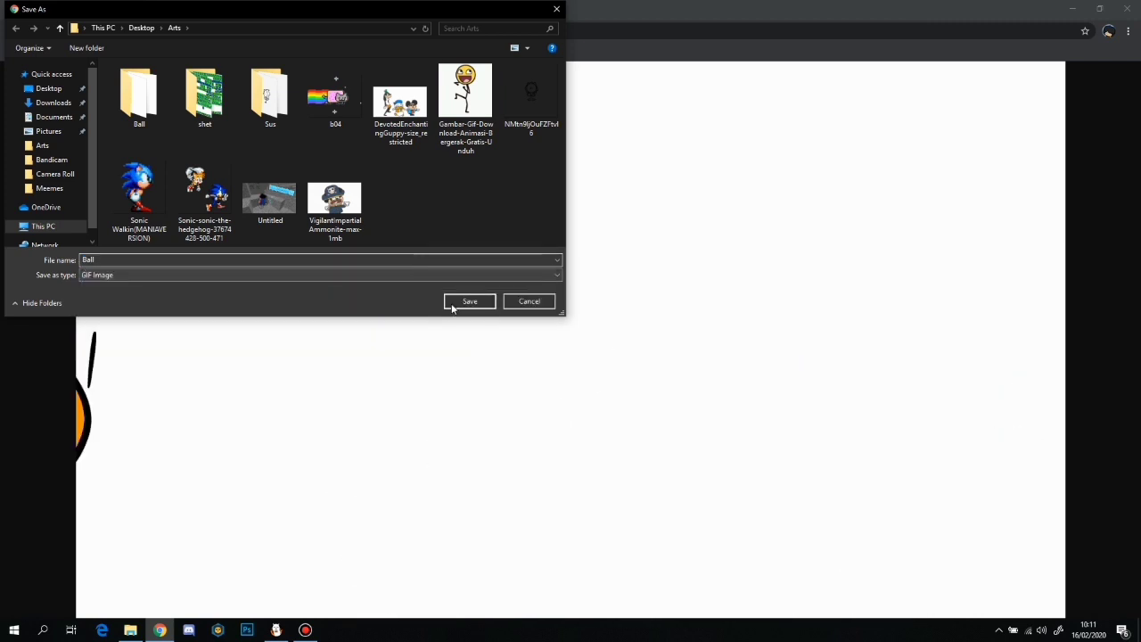
pyautogui.click(469, 301)
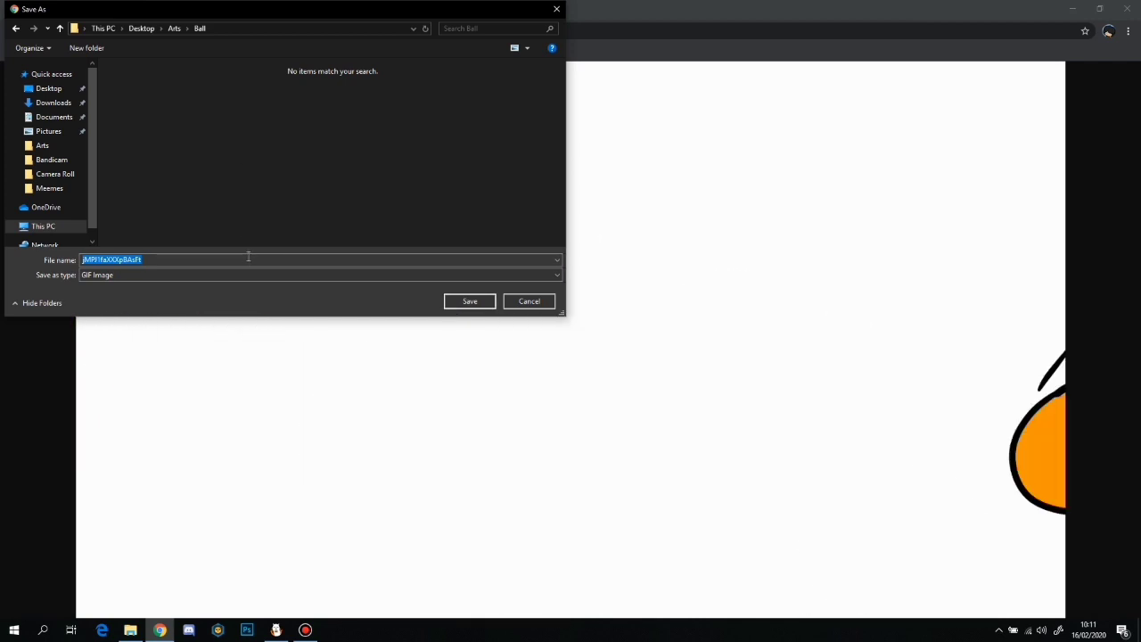
pyautogui.write('Ball')
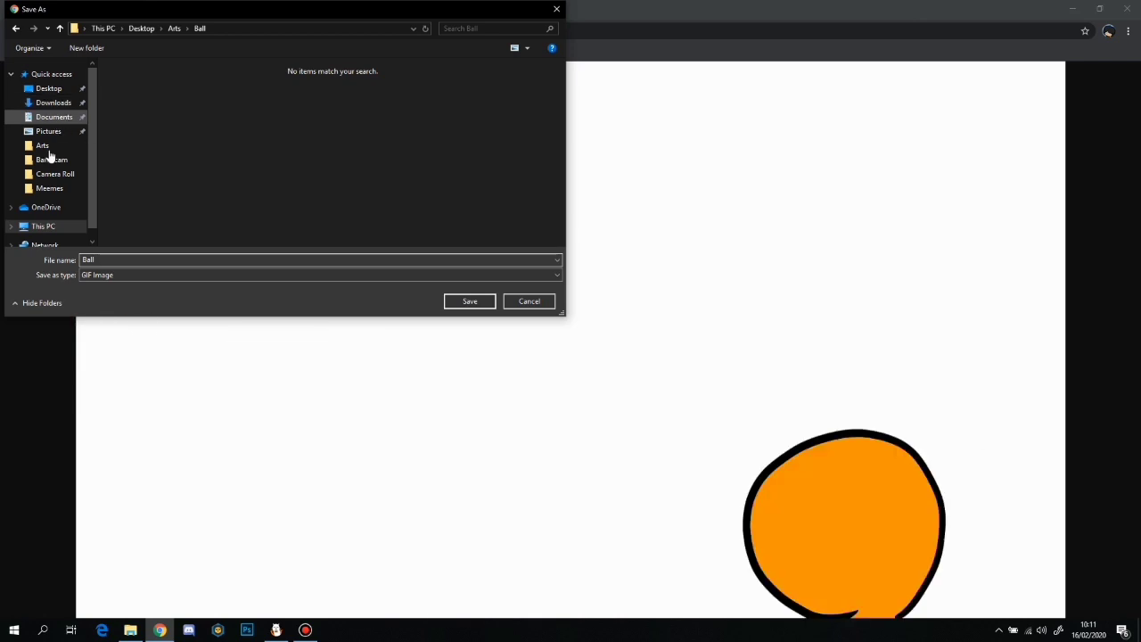
pyautogui.click(470, 302)
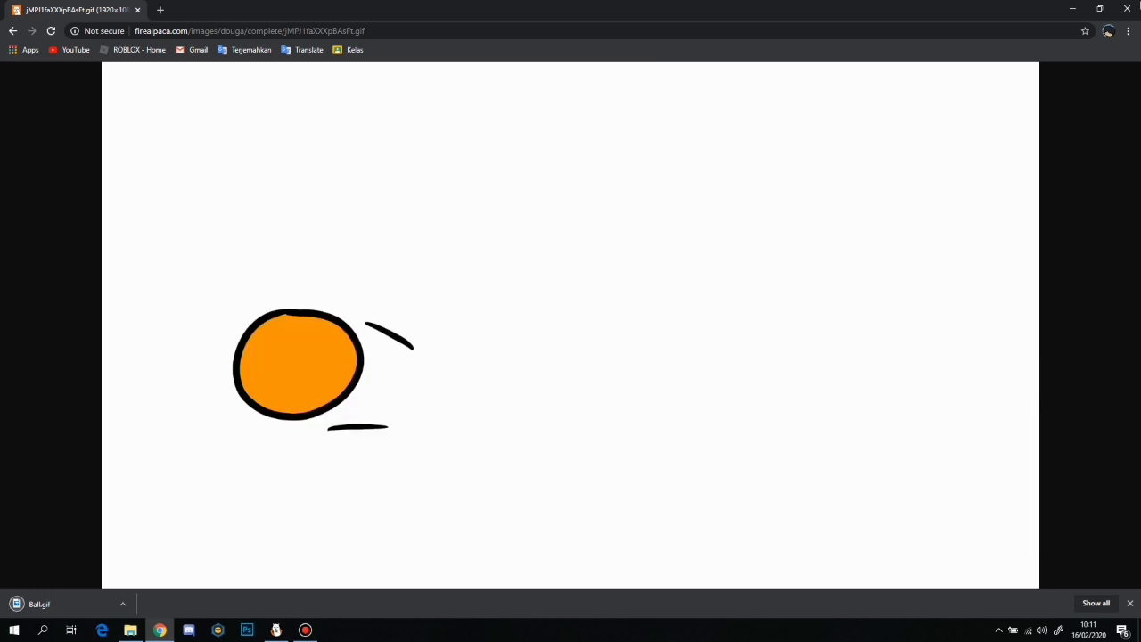
# Close the Chrome browser window.
pyautogui.click(1128, 8)
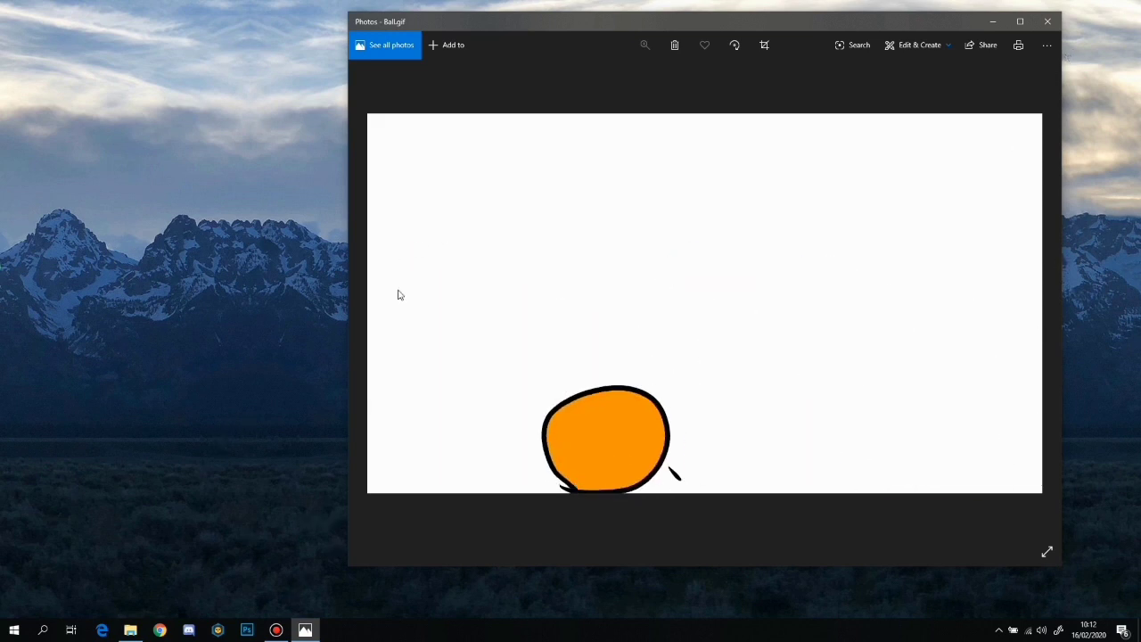
pyautogui.moveTo(398, 301)
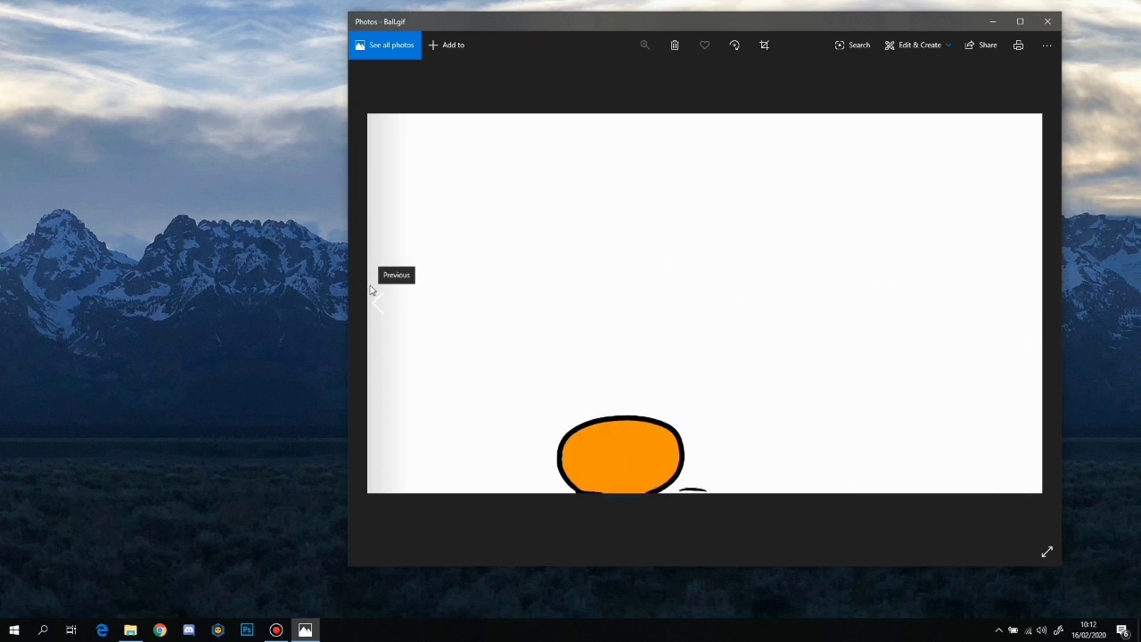